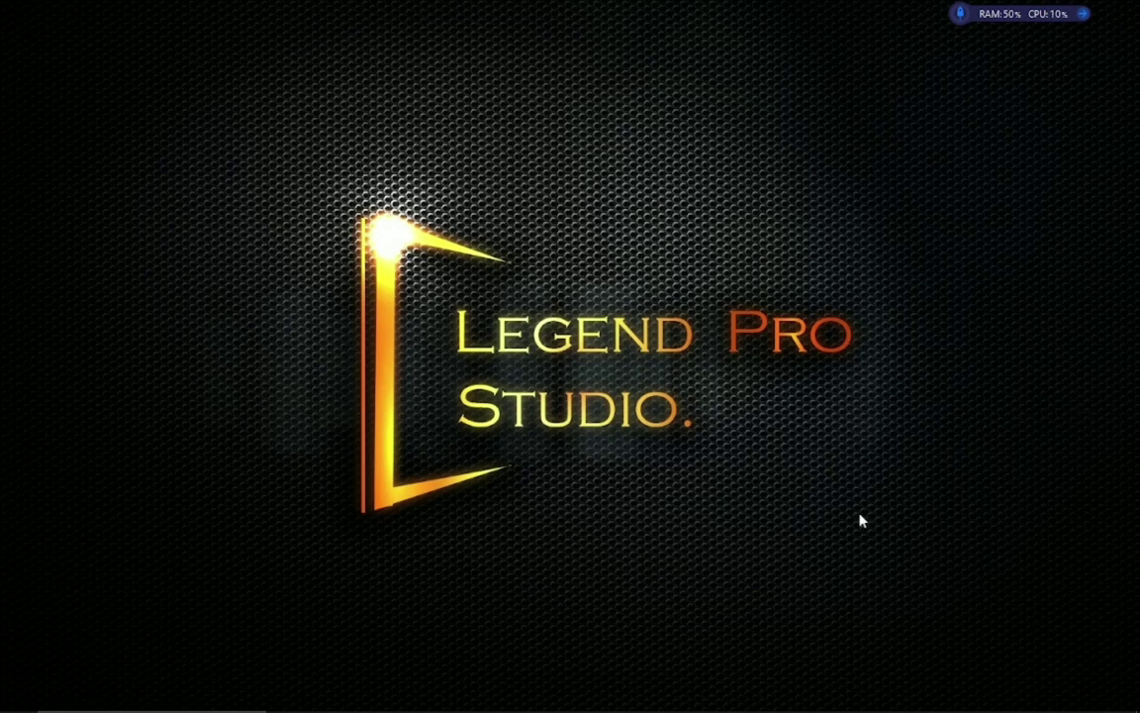
pyautogui.click(525, 696)
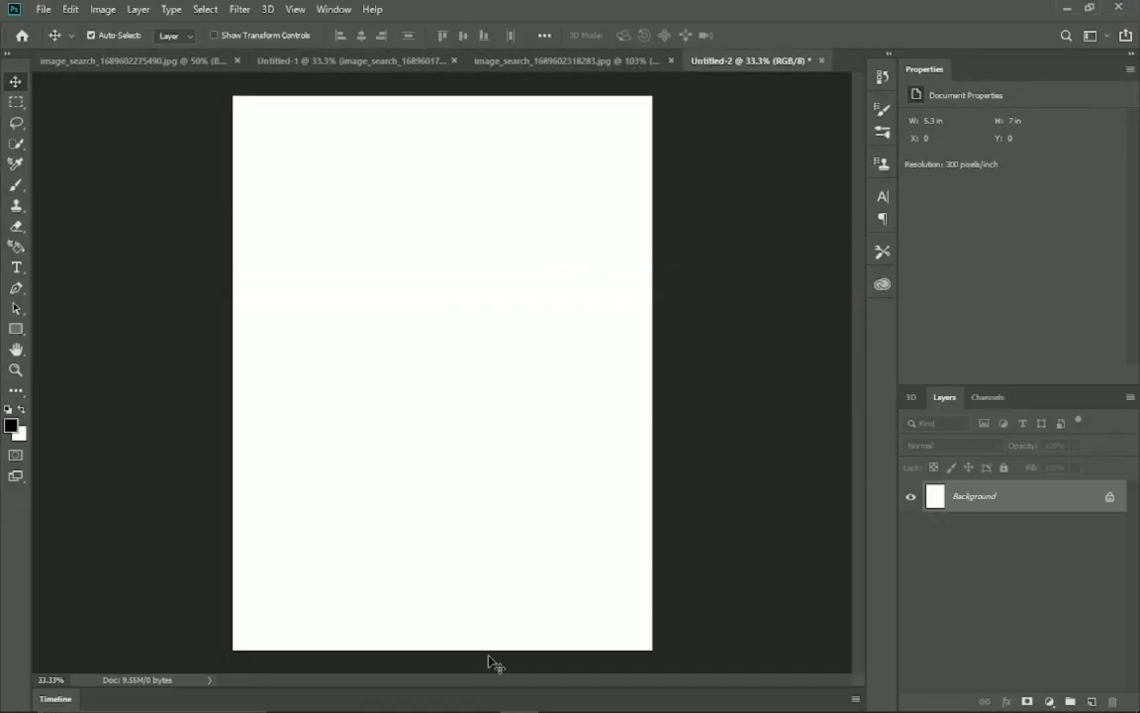
pyautogui.click(364, 604)
pyautogui.click(478, 212)
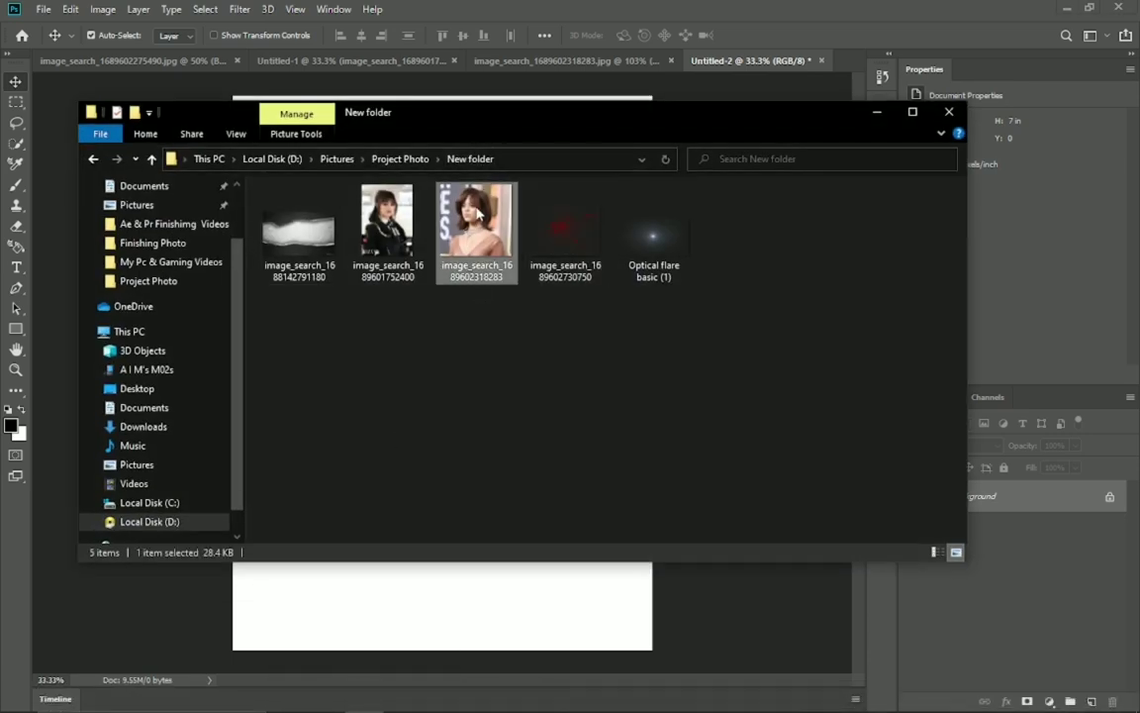
pyautogui.moveTo(477, 213); pyautogui.dragTo(425, 447)
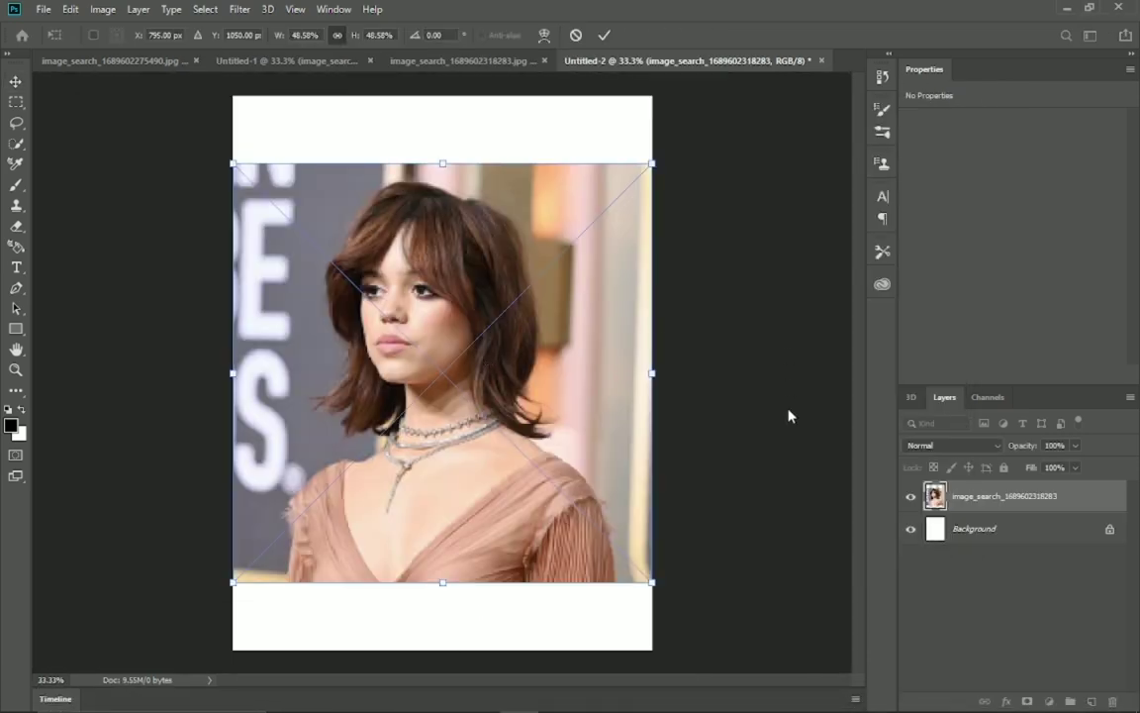
pyautogui.press('Return')
# Step: Lasso a loose outline around the woman's head and shoulders, then bring up Select and Mask
pyautogui.click(15, 142)
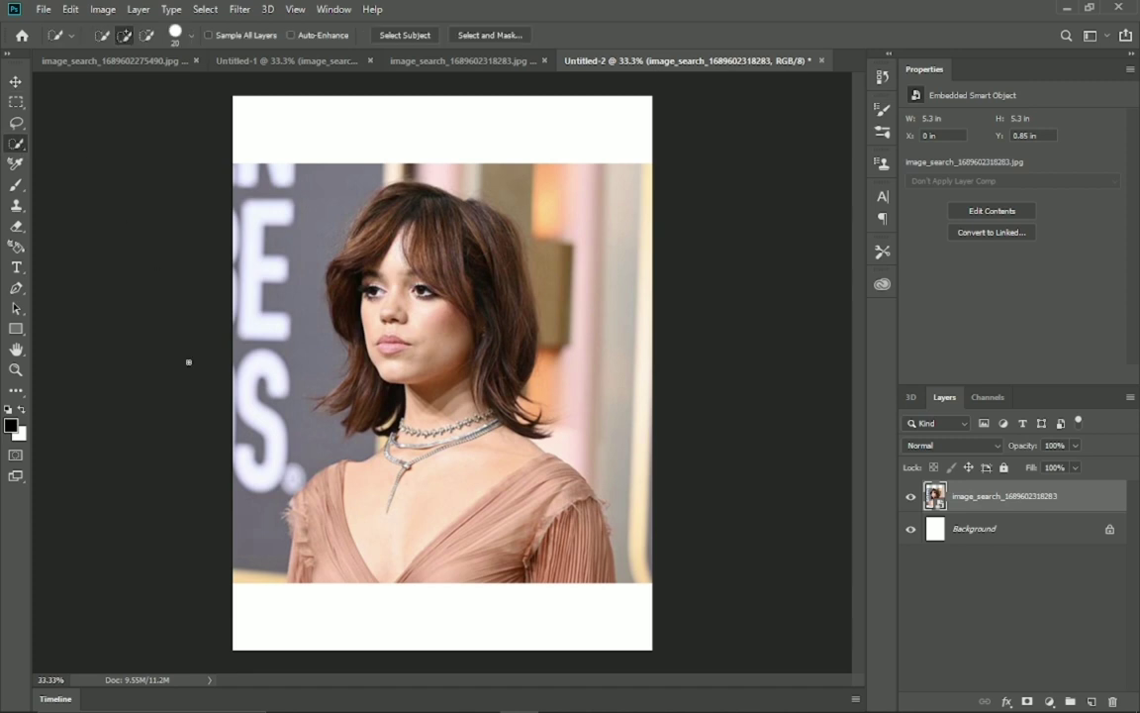
pyautogui.click(17, 122)
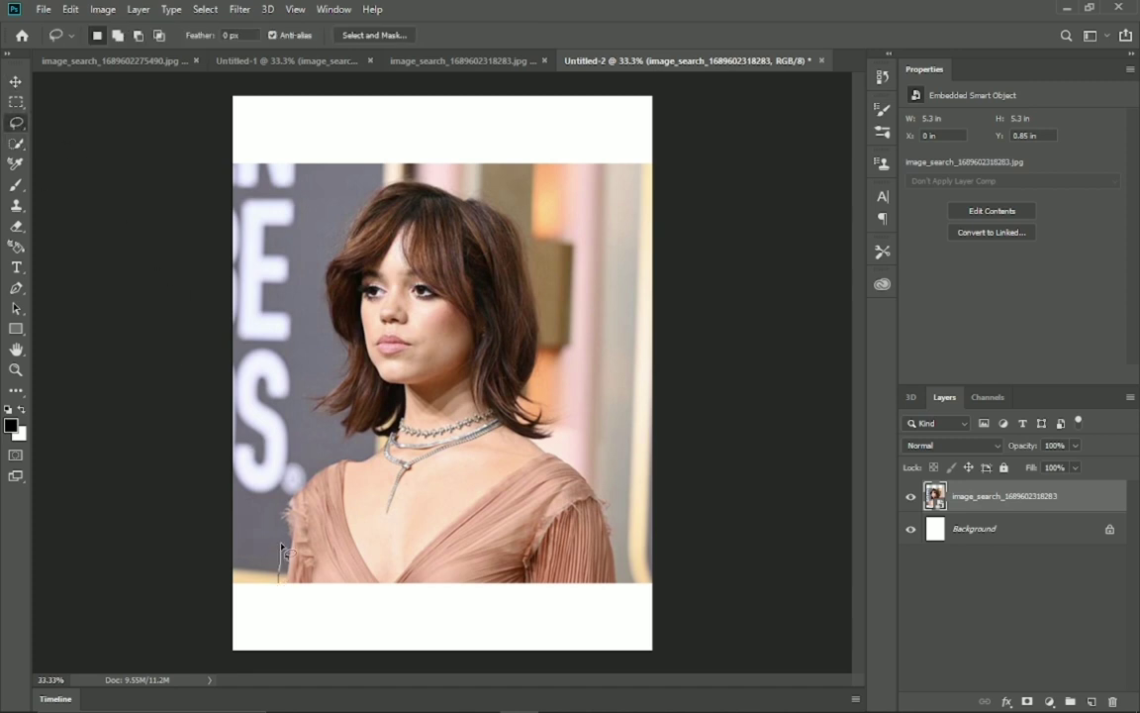
pyautogui.moveTo(294, 393); pyautogui.dragTo(312, 287)
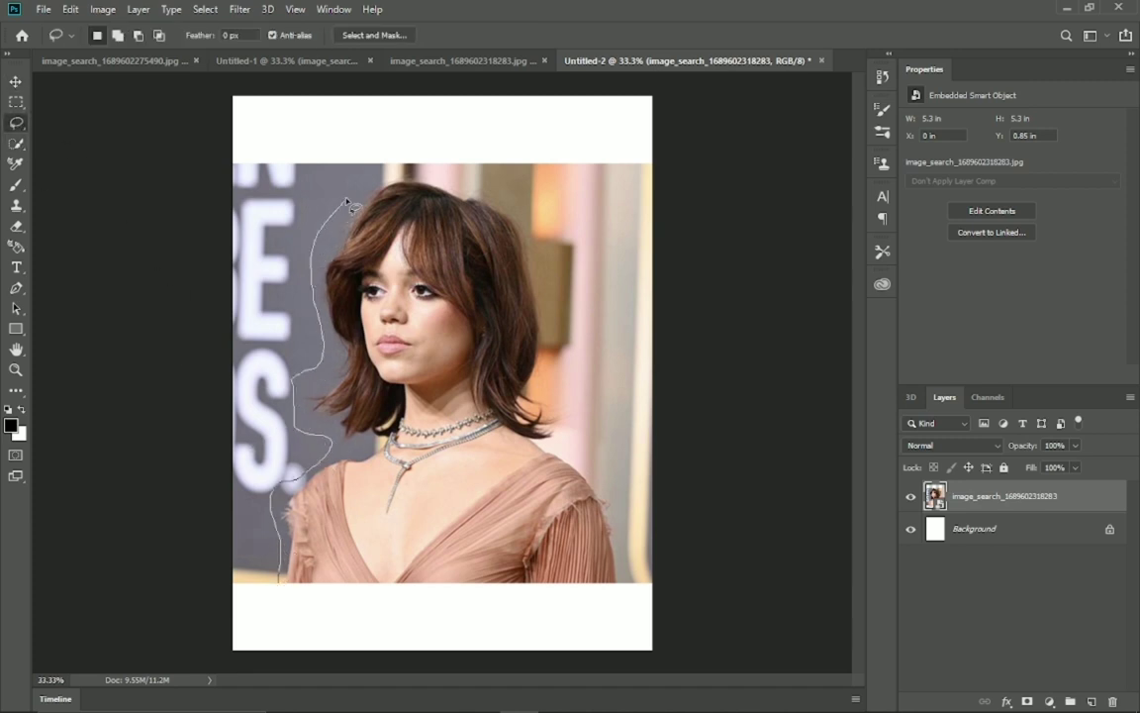
pyautogui.moveTo(479, 212); pyautogui.dragTo(524, 327)
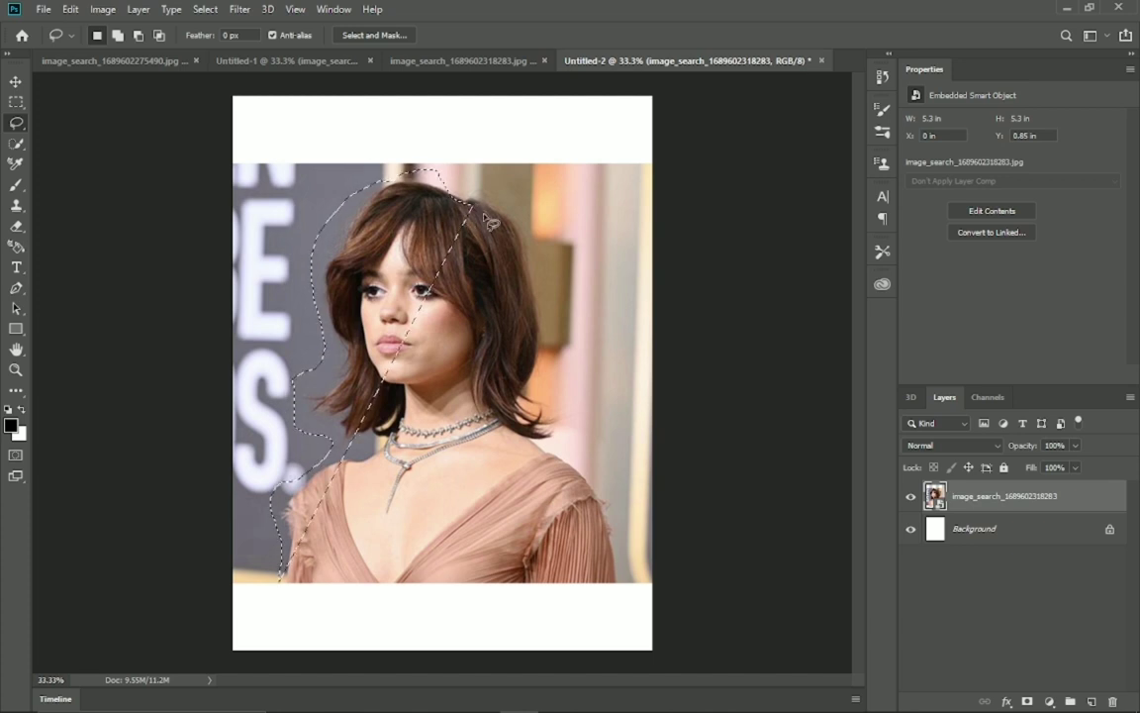
pyautogui.click(285, 512)
pyautogui.moveTo(269, 507); pyautogui.dragTo(300, 415)
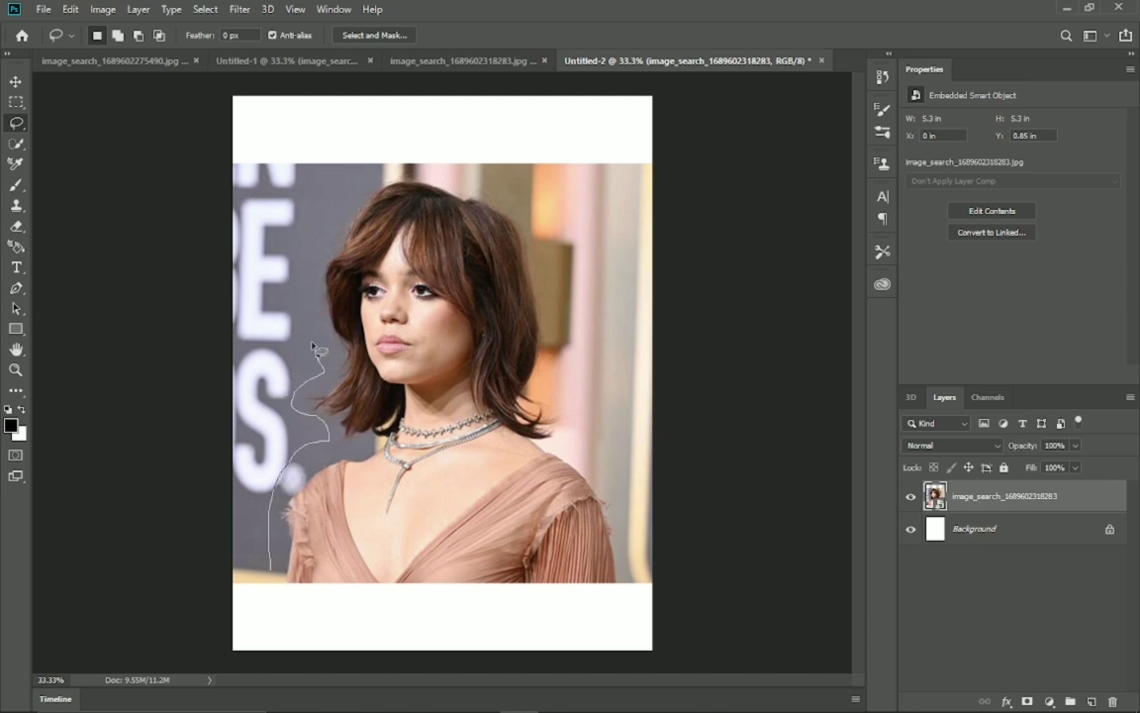
pyautogui.moveTo(313, 346); pyautogui.dragTo(350, 190)
pyautogui.moveTo(443, 177); pyautogui.dragTo(555, 281)
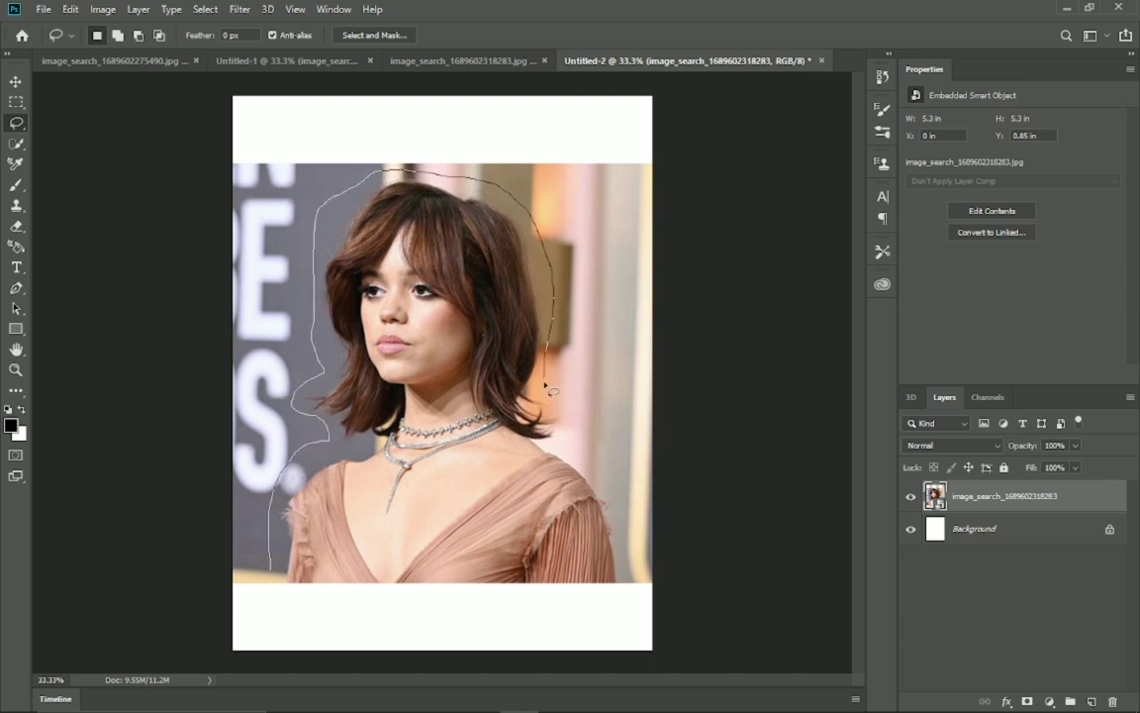
pyautogui.moveTo(634, 588)
pyautogui.mouseDown()
pyautogui.moveTo(320, 593)
pyautogui.moveTo(272, 578)
pyautogui.mouseUp()
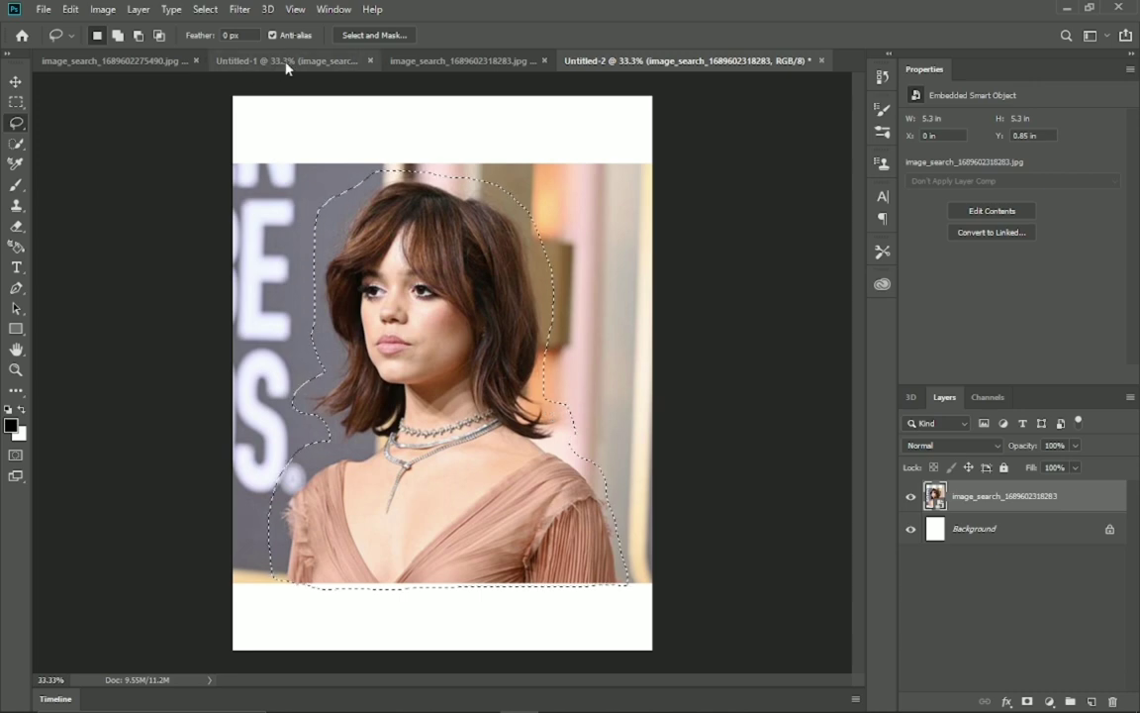
pyautogui.click(368, 35)
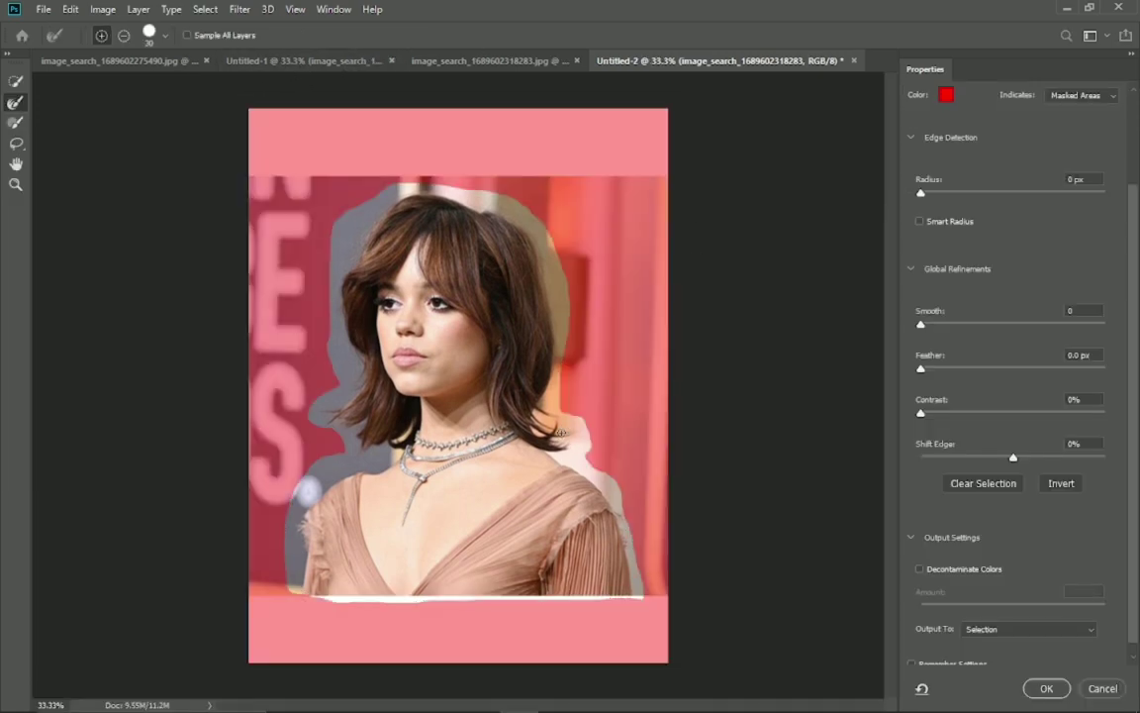
# Step: Zoom to 100% and use the Refine Edge Brush along the left hair edge and lower hair ends
pyautogui.click(15, 185)
pyautogui.click(451, 421)
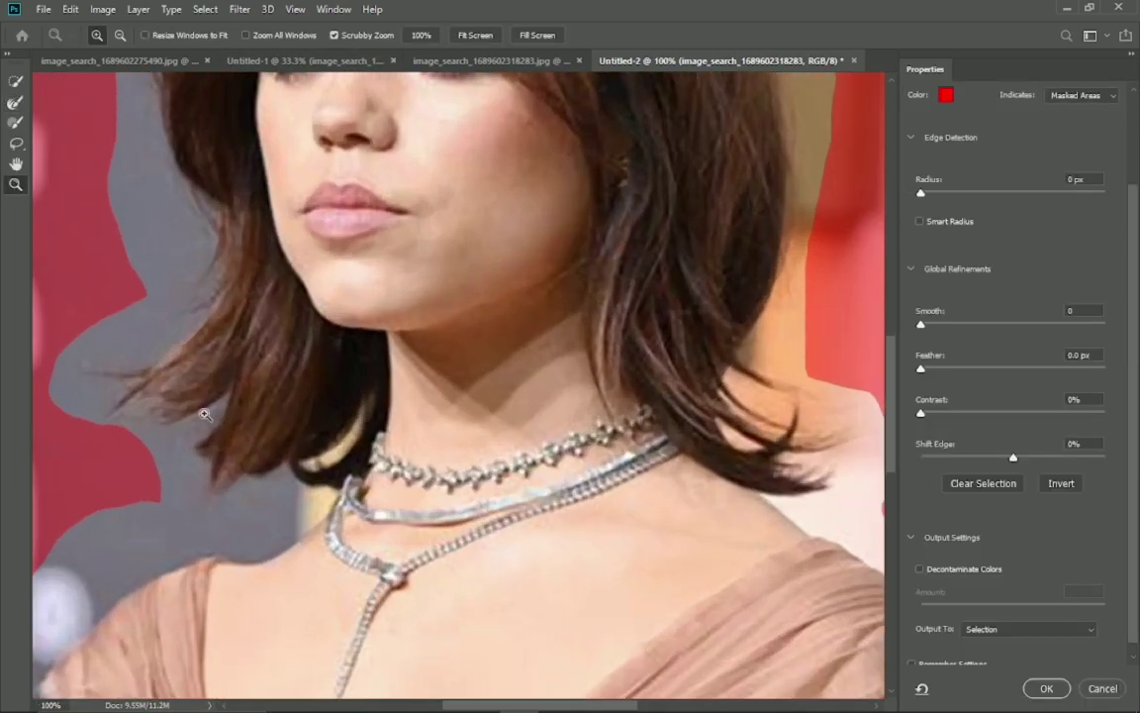
pyautogui.click(15, 102)
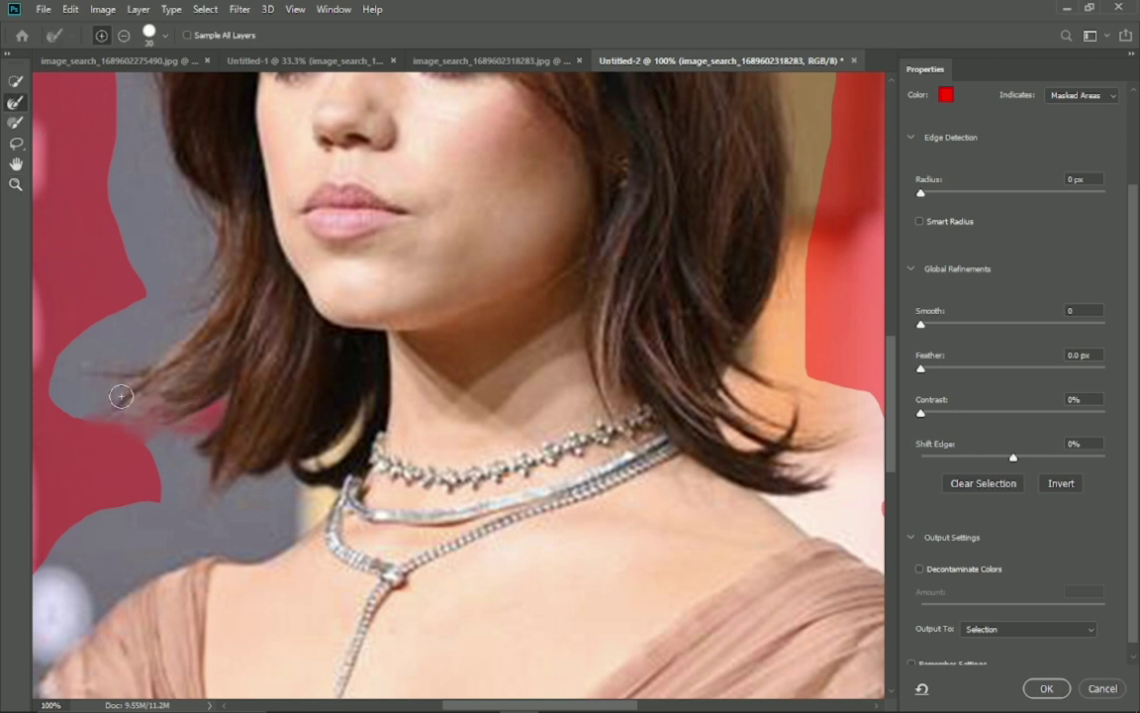
pyautogui.moveTo(193, 426); pyautogui.dragTo(171, 491)
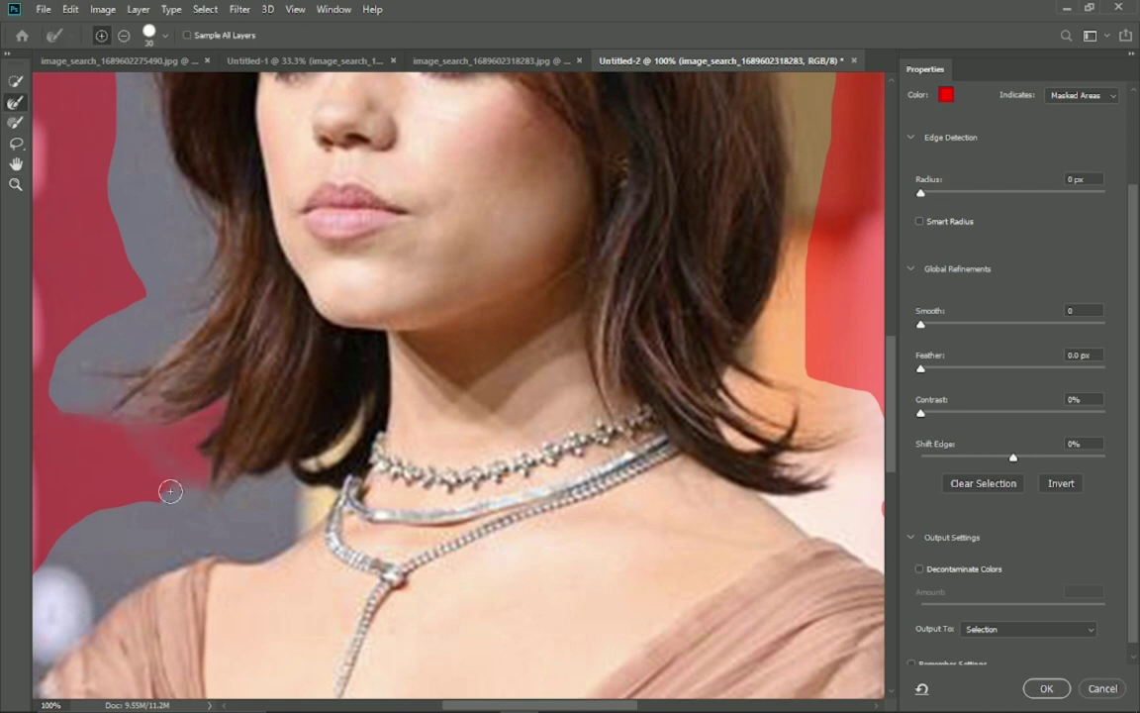
pyautogui.scroll(3, 109, 413)
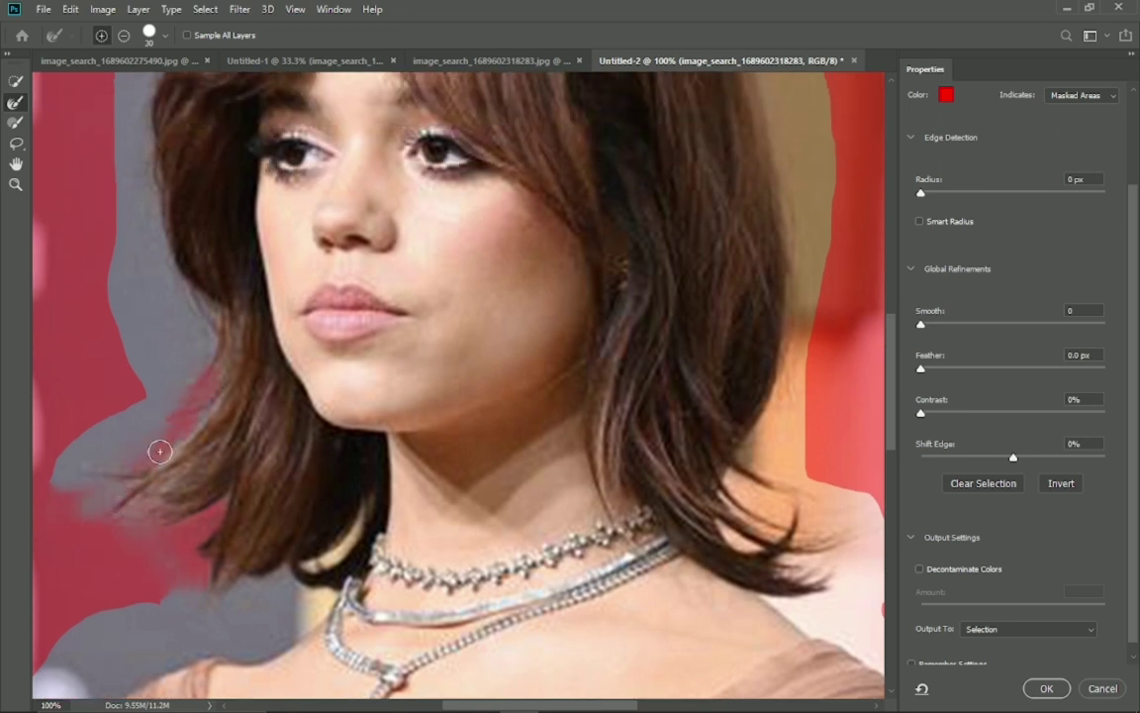
pyautogui.moveTo(112, 491); pyautogui.dragTo(137, 459)
pyautogui.scroll(1, 57, 472)
pyautogui.scroll(3, 151, 481)
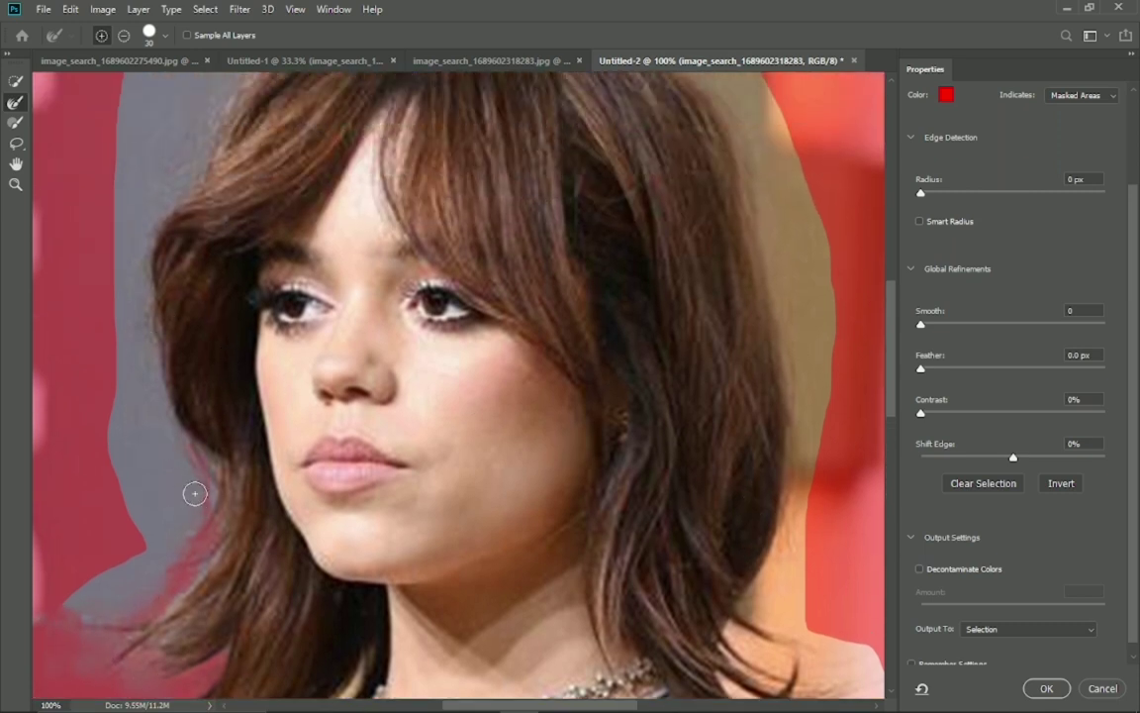
pyautogui.moveTo(195, 493); pyautogui.dragTo(203, 478)
pyautogui.moveTo(181, 554)
pyautogui.mouseDown()
pyautogui.moveTo(173, 581)
pyautogui.moveTo(89, 593)
pyautogui.moveTo(138, 520)
pyautogui.moveTo(119, 465)
pyautogui.moveTo(170, 532)
pyautogui.moveTo(165, 560)
pyautogui.moveTo(207, 553)
pyautogui.mouseUp()
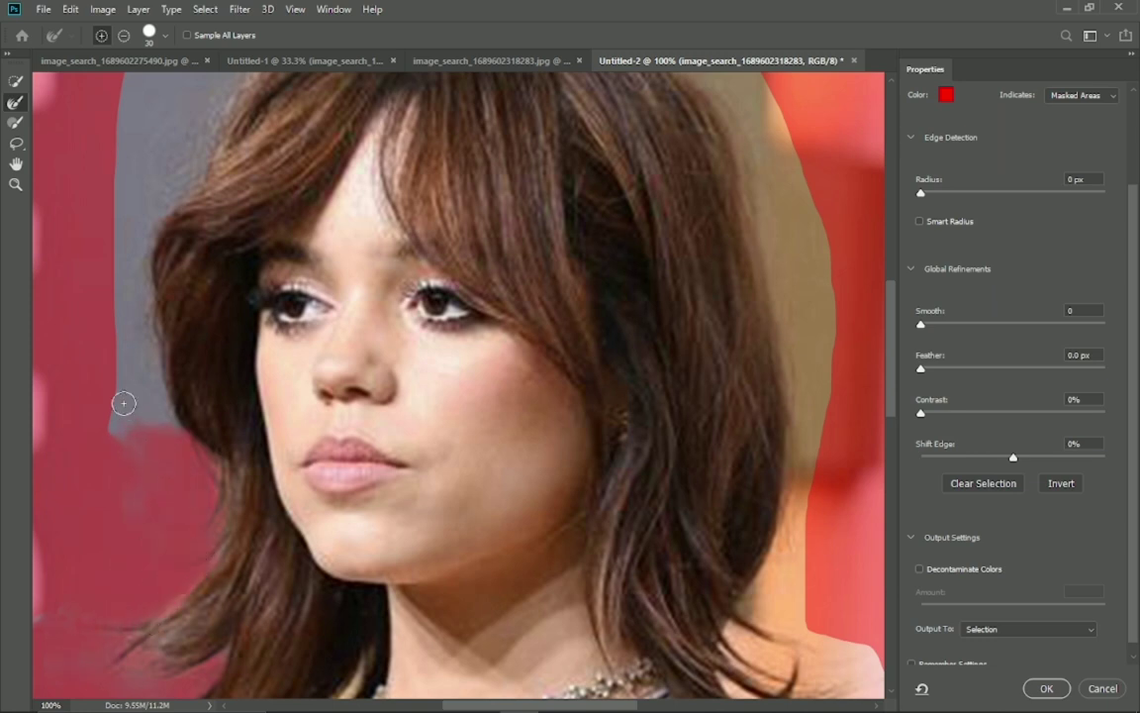
# Step: Refine the mask up the left side and around the top-left of the hair
pyautogui.moveTo(123, 403); pyautogui.dragTo(170, 422)
pyautogui.moveTo(138, 353)
pyautogui.mouseDown()
pyautogui.moveTo(127, 382)
pyautogui.moveTo(151, 315)
pyautogui.moveTo(143, 158)
pyautogui.moveTo(127, 258)
pyautogui.moveTo(198, 257)
pyautogui.moveTo(295, 163)
pyautogui.moveTo(208, 236)
pyautogui.mouseUp()
pyautogui.scroll(3, 195, 236)
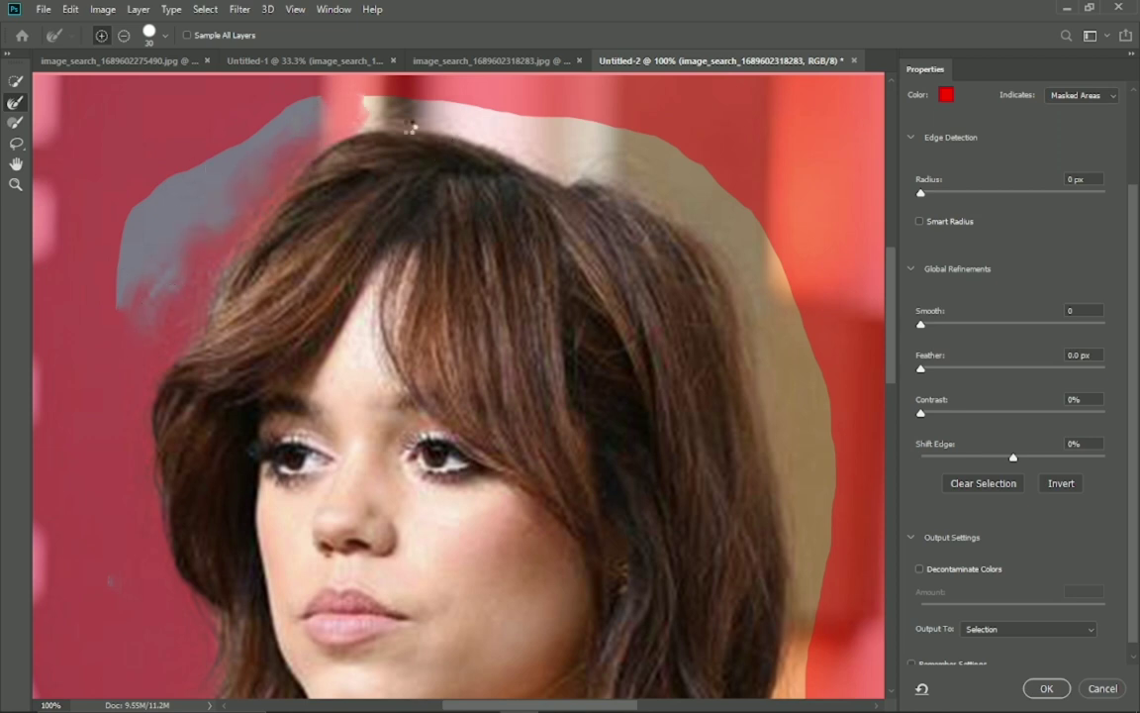
pyautogui.moveTo(120, 259); pyautogui.dragTo(213, 148)
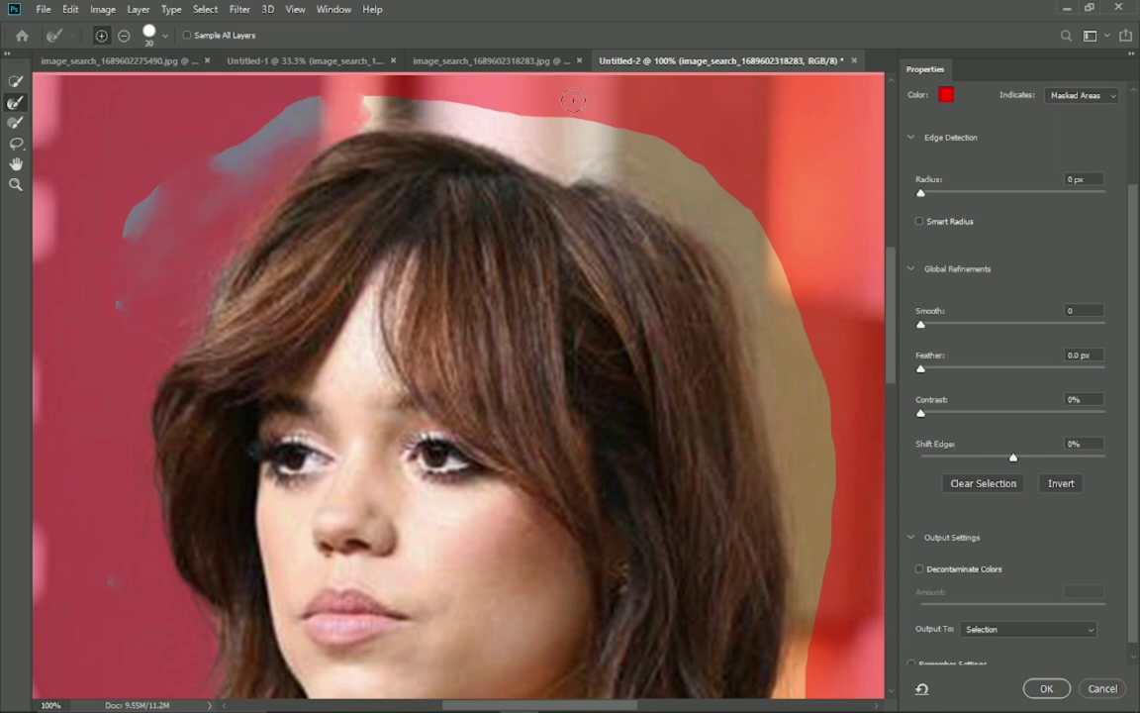
pyautogui.scroll(-5, 649, 204)
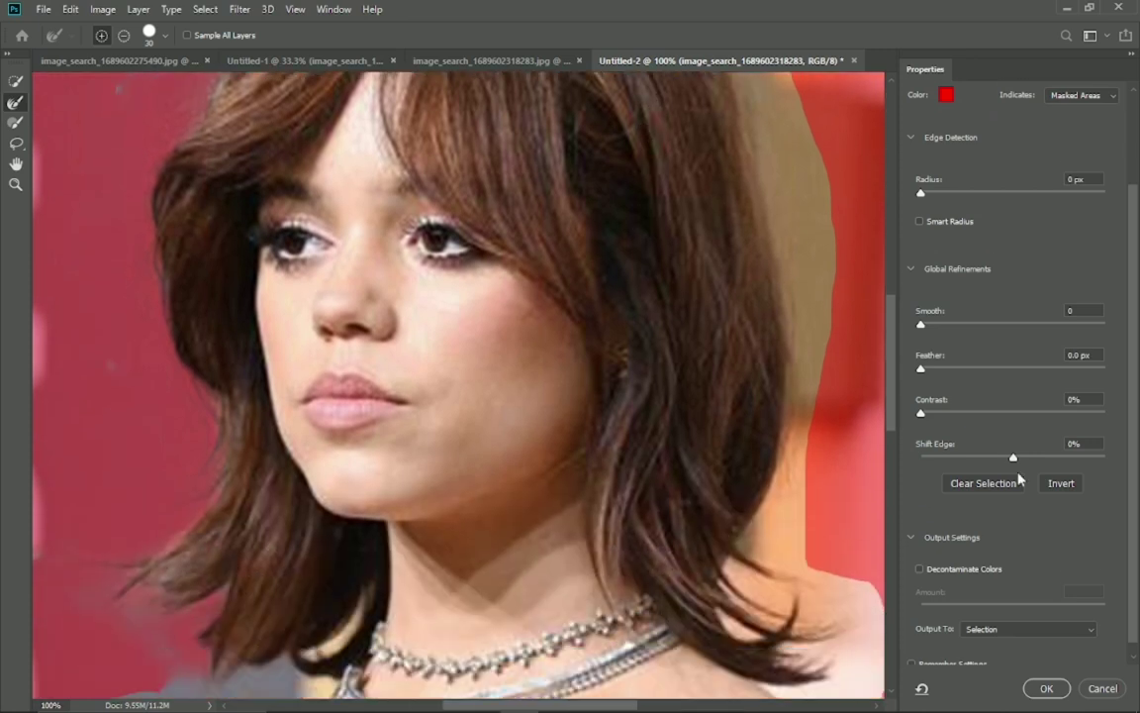
pyautogui.scroll(-1, 930, 554)
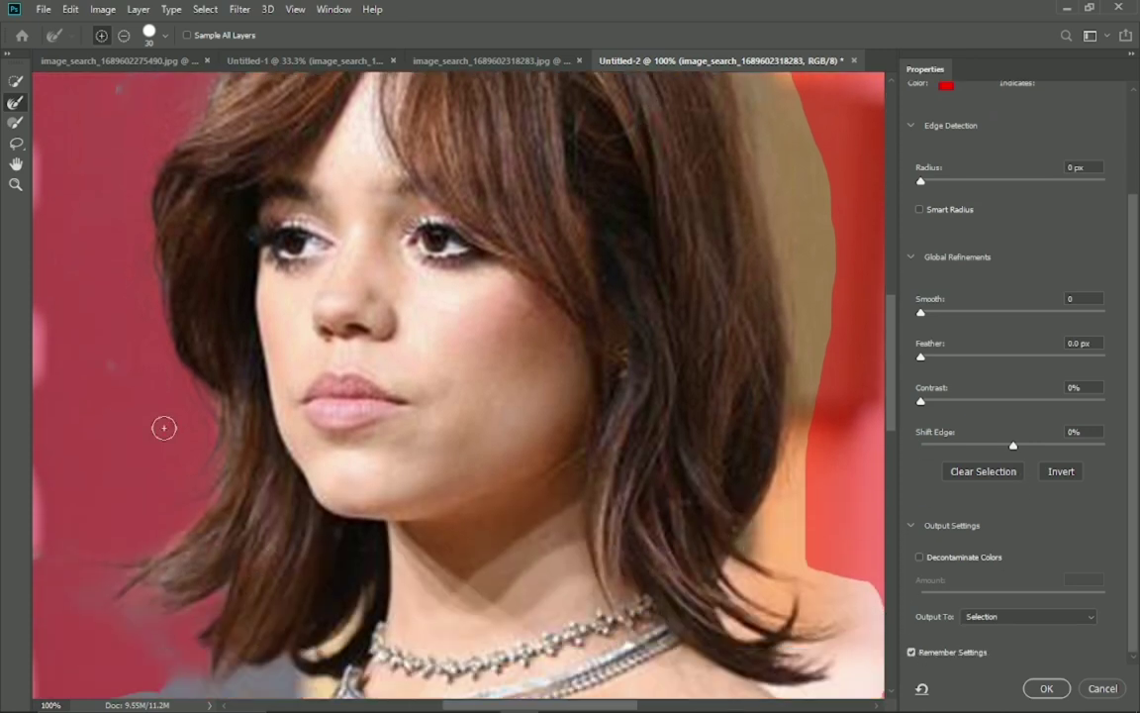
# Step: Apply the refined hair selection with Output To set to Selection
pyautogui.click(1046, 688)
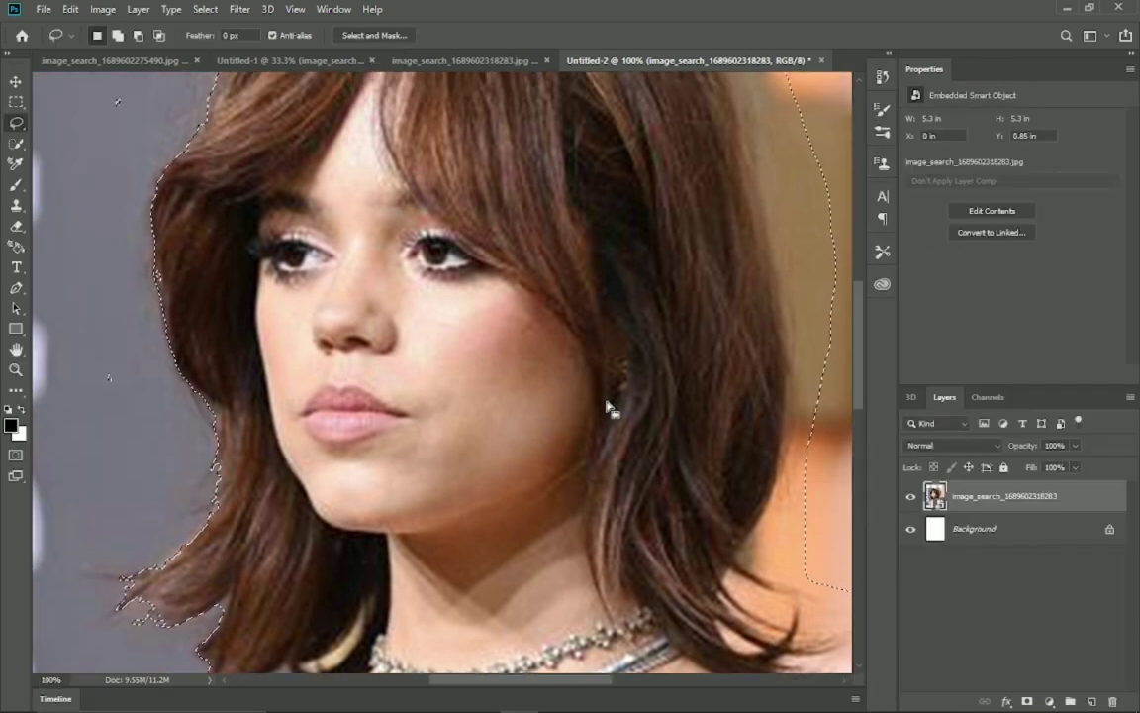
pyautogui.scroll(2, 606, 406)
pyautogui.scroll(2, 605, 406)
pyautogui.scroll(1, 606, 406)
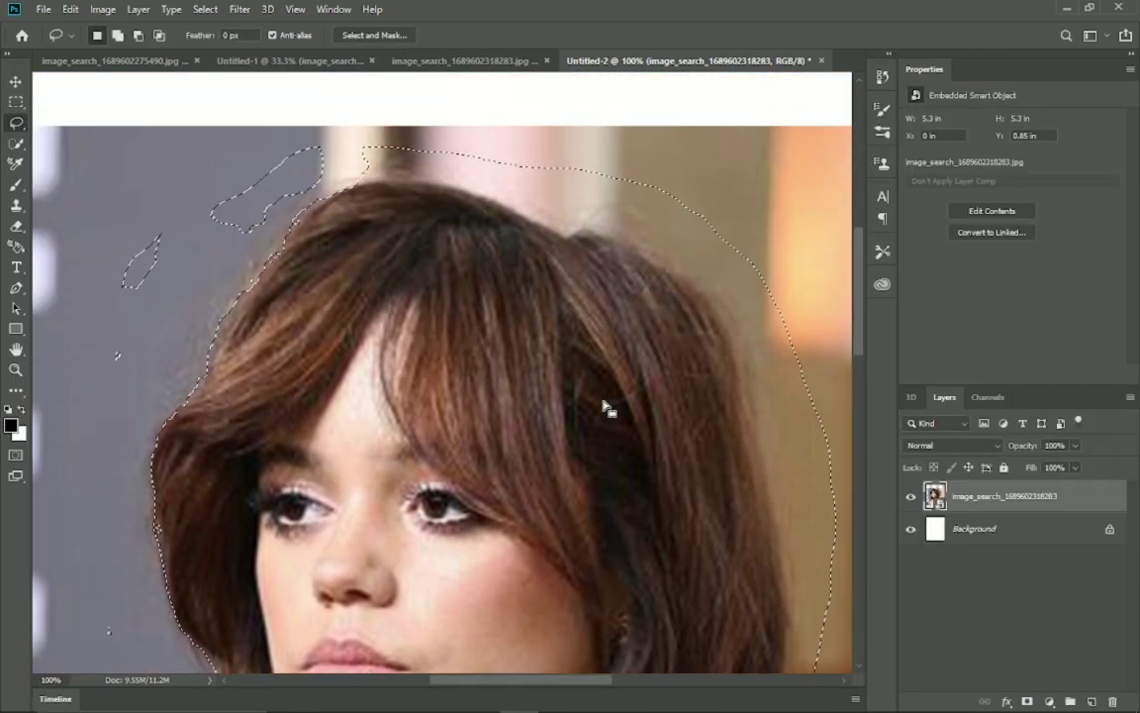
pyautogui.scroll(-1, 606, 405)
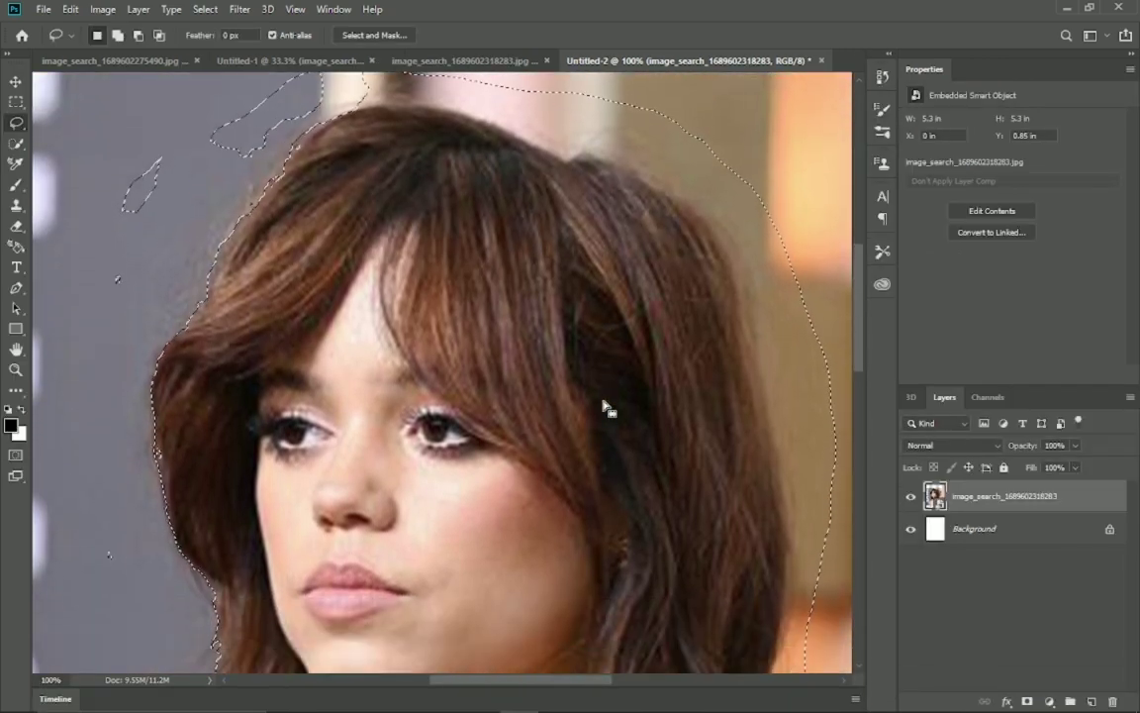
# Step: In Select and Mask, enable Decontaminate Colors and output to a New Layer with Layer Mask
pyautogui.click(374, 35)
pyautogui.scroll(2, 1006, 339)
pyautogui.scroll(3, 1008, 340)
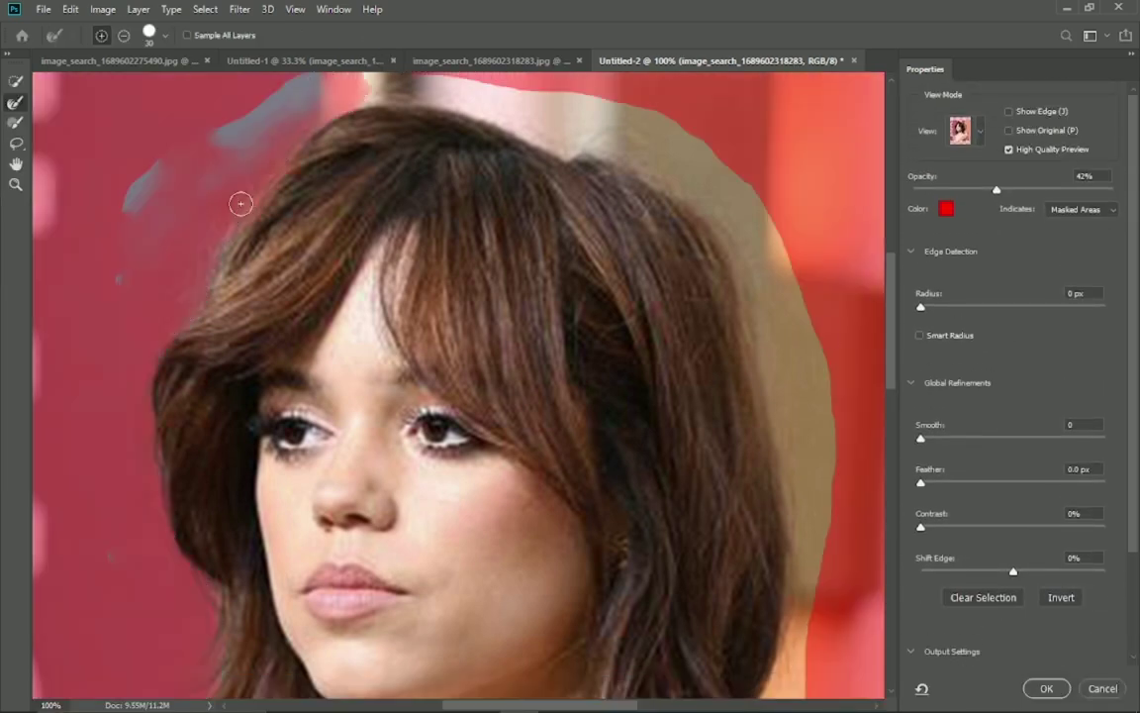
pyautogui.scroll(-2, 926, 495)
pyautogui.scroll(-2, 926, 534)
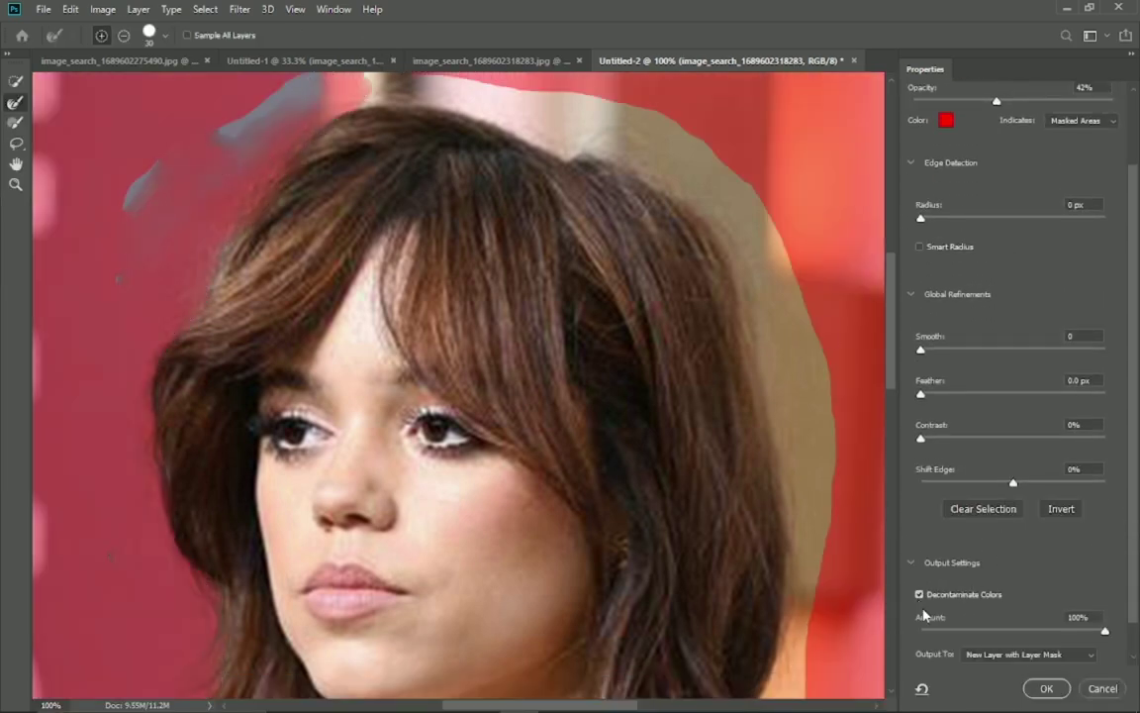
pyautogui.scroll(-1, 990, 555)
pyautogui.click(1047, 688)
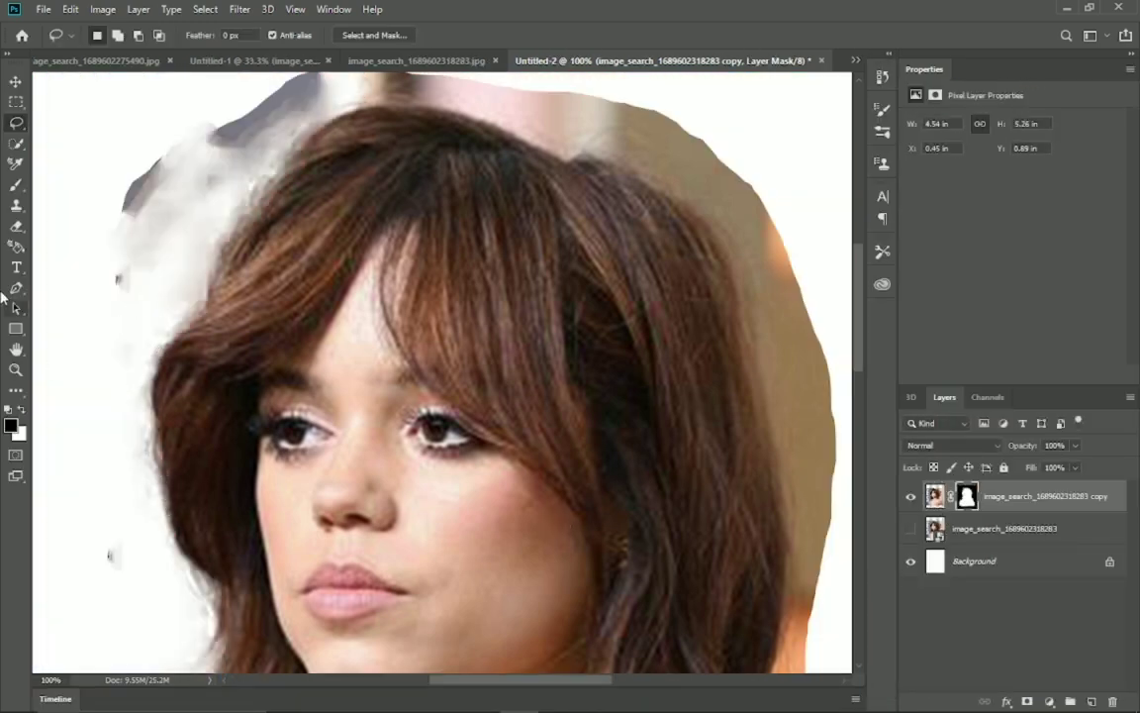
# Step: Zoom the view out step by step, zoom in on the hair, then fit the document to the window
pyautogui.click(16, 369)
pyautogui.rightClick(223, 286)
pyautogui.click(268, 376)
pyautogui.rightClick(254, 280)
pyautogui.click(311, 358)
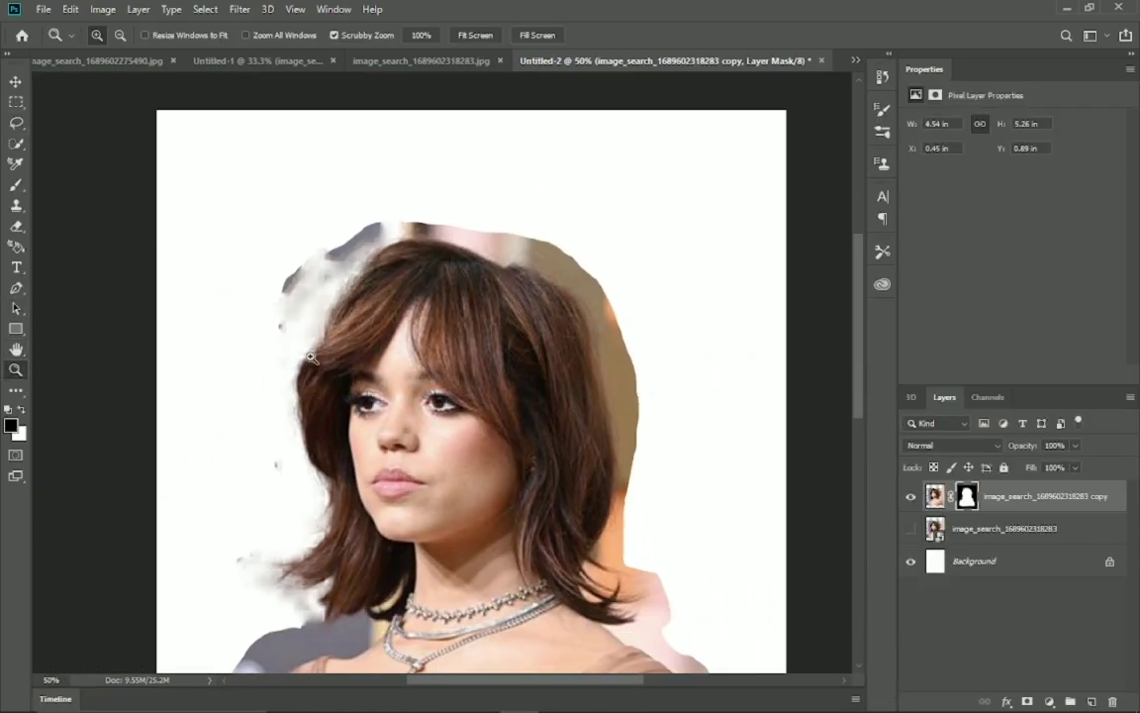
pyautogui.rightClick(362, 277)
pyautogui.click(265, 404)
pyautogui.rightClick(265, 384)
pyautogui.click(302, 466)
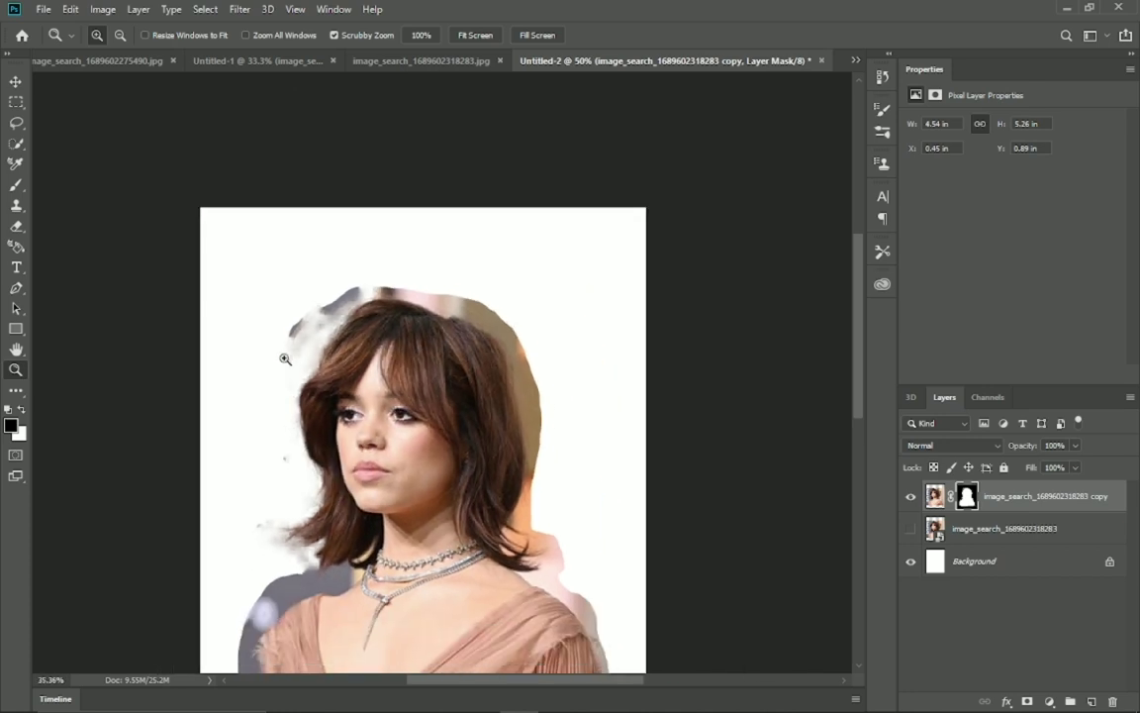
pyautogui.moveTo(285, 359); pyautogui.dragTo(377, 597)
pyautogui.hotkey('ctrl', '0')
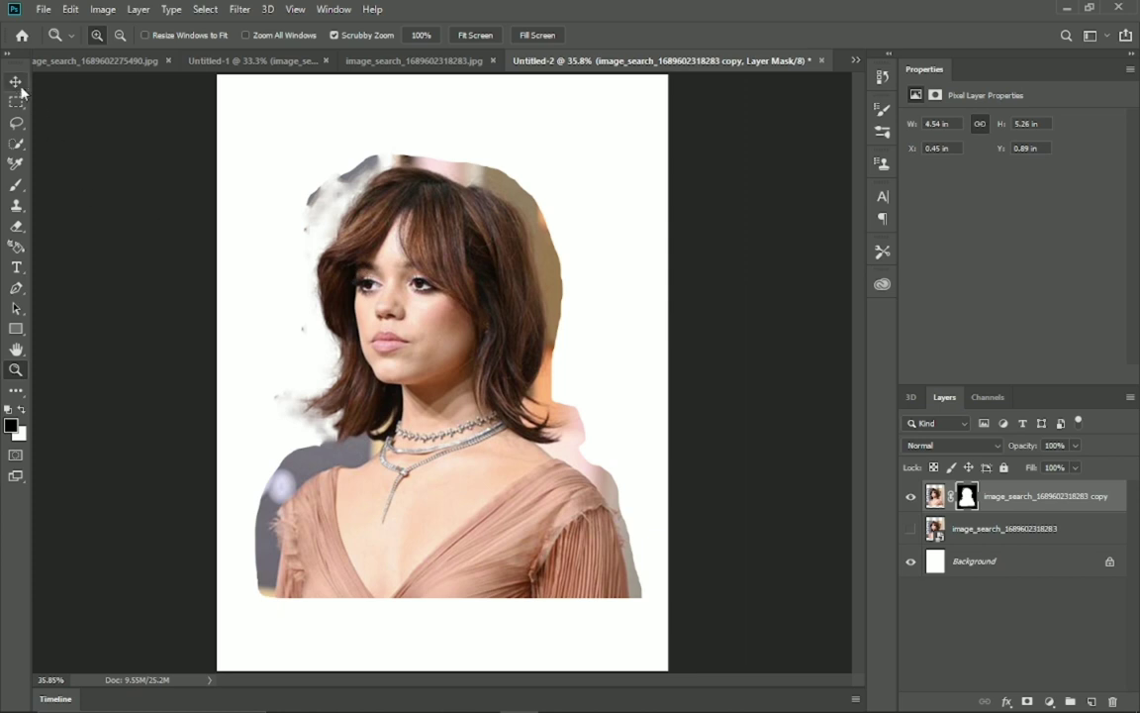
# Step: Hide the masked portrait layer and switch to the image_search_1689602318283.jpg document
pyautogui.click(911, 496)
pyautogui.click(406, 61)
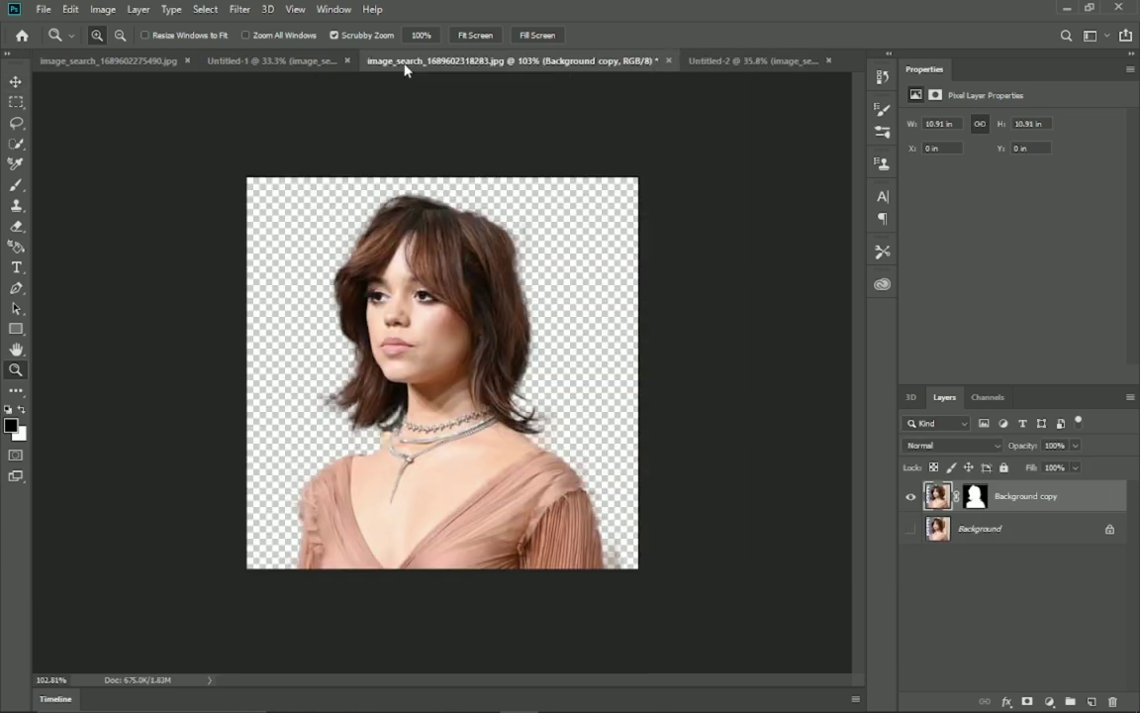
pyautogui.click(18, 81)
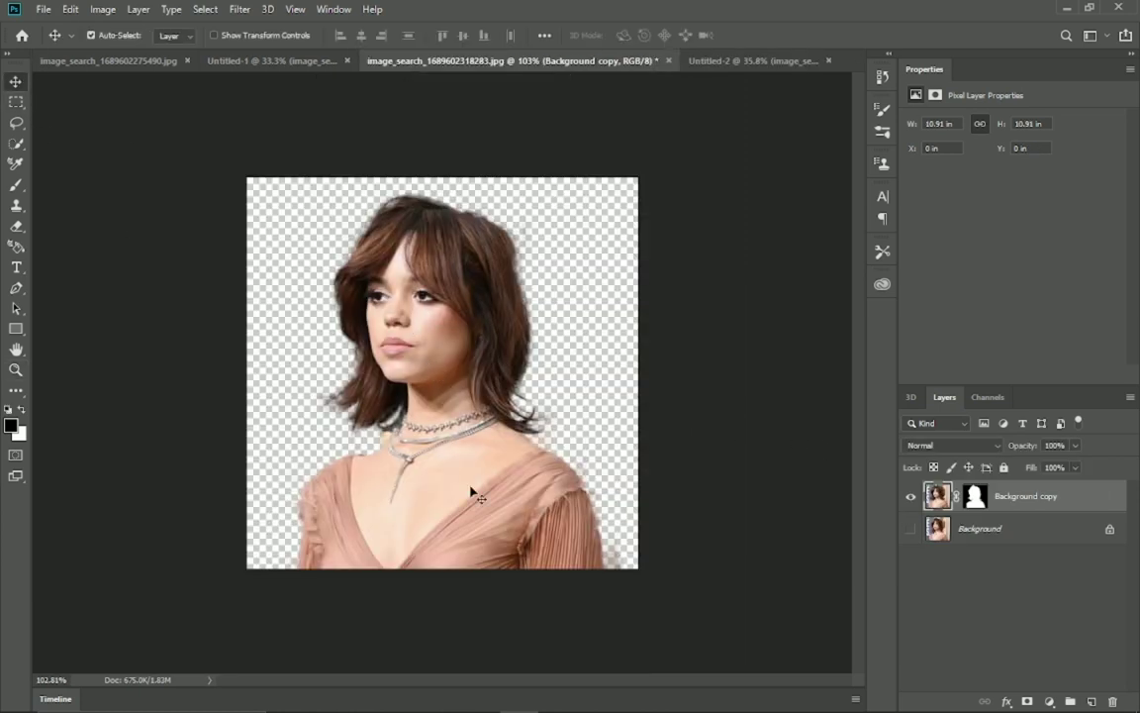
# Step: Bring the black-jacket portrait from Untitled-1 into Untitled-2 and resize it to about 97%
pyautogui.click(317, 65)
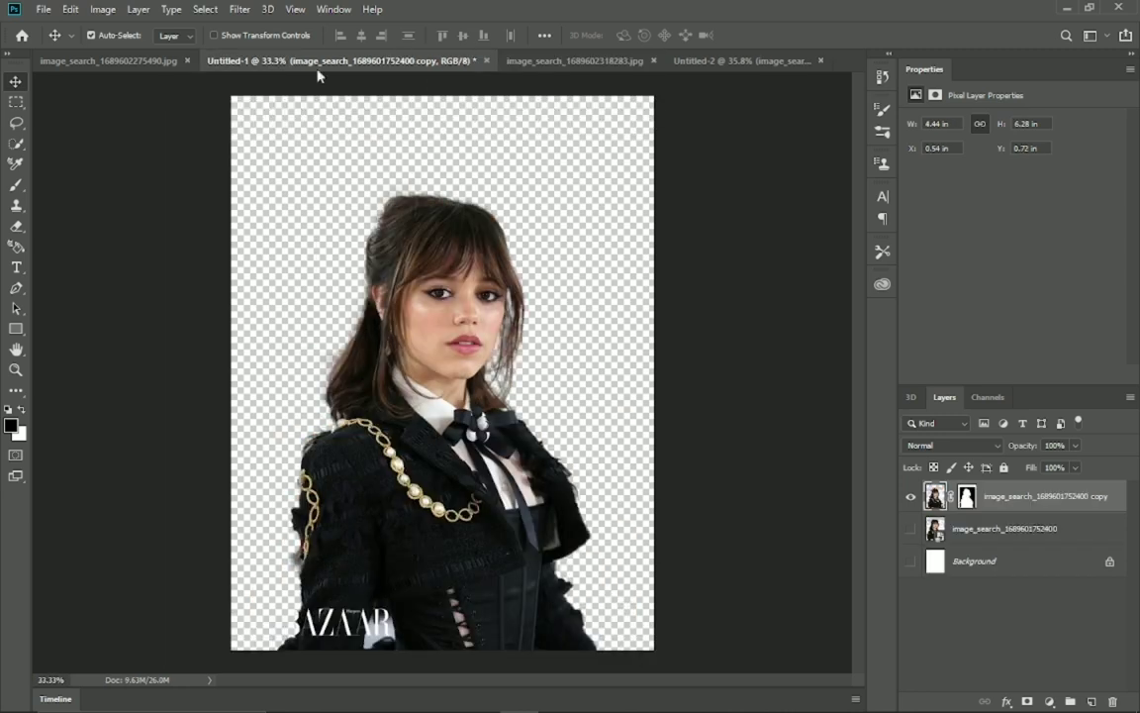
pyautogui.moveTo(465, 421); pyautogui.dragTo(330, 89)
pyautogui.moveTo(470, 464)
pyautogui.mouseDown()
pyautogui.moveTo(449, 454)
pyautogui.moveTo(472, 489)
pyautogui.mouseUp()
pyautogui.hotkey('ctrl', 't')
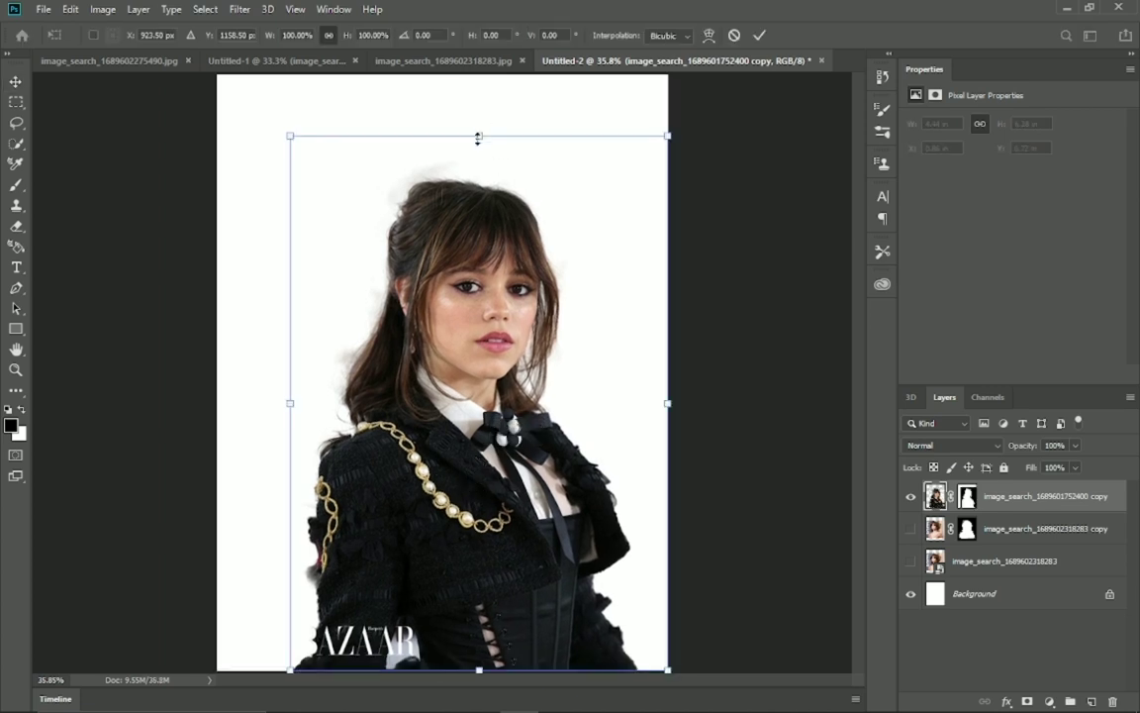
pyautogui.moveTo(478, 138); pyautogui.dragTo(478, 163)
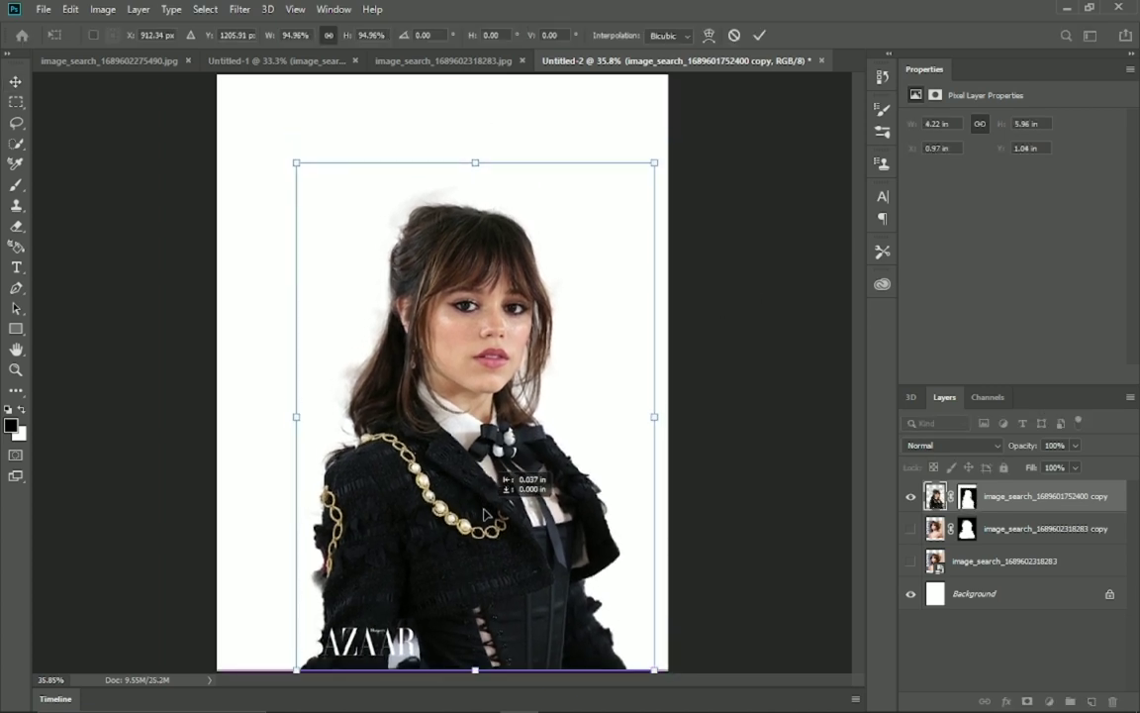
pyautogui.moveTo(479, 162); pyautogui.dragTo(484, 148)
pyautogui.press('Return')
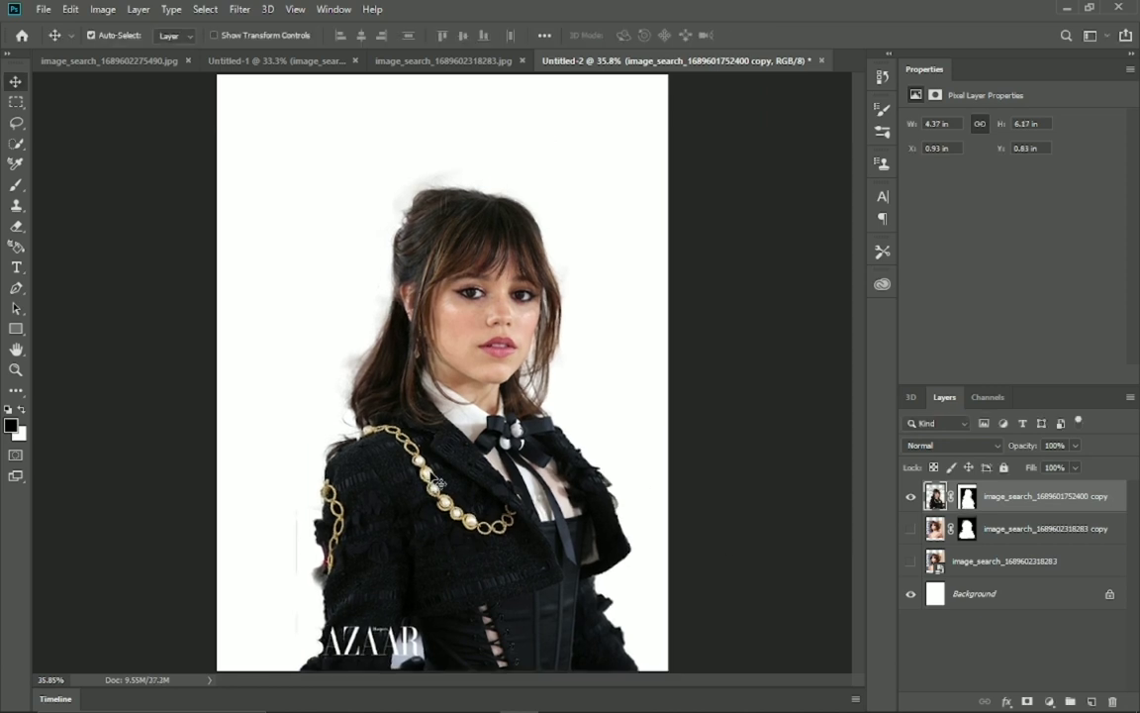
# Step: Delete the hidden peach-portrait copy and original layers from Untitled-2
pyautogui.click(1053, 538)
pyautogui.press('Delete')
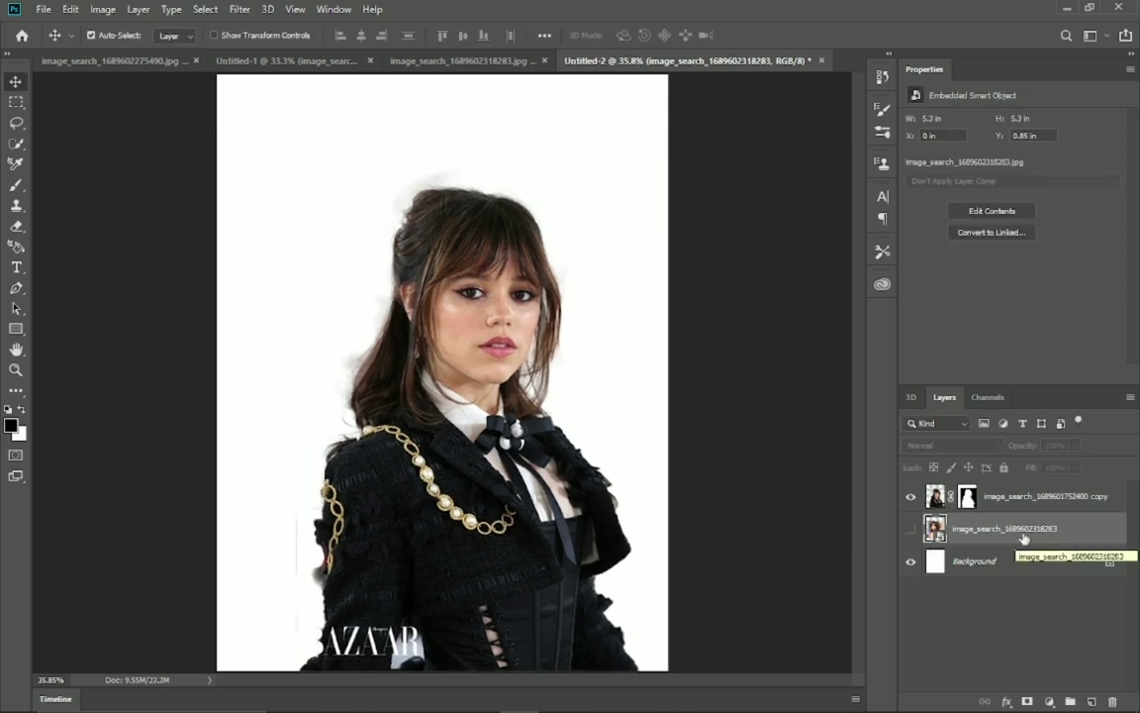
pyautogui.press('Delete')
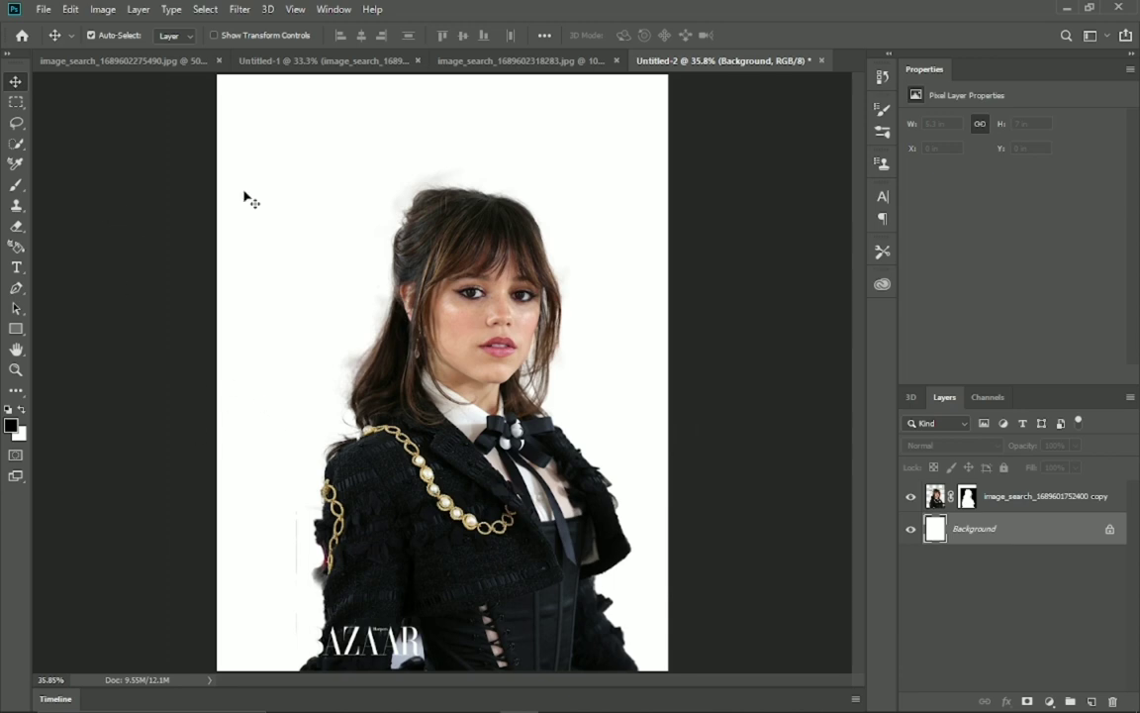
# Step: Add the peach-dress cut-out above the black-jacket portrait at lower left, enlarged to about 3.86 in
pyautogui.click(303, 62)
pyautogui.click(534, 61)
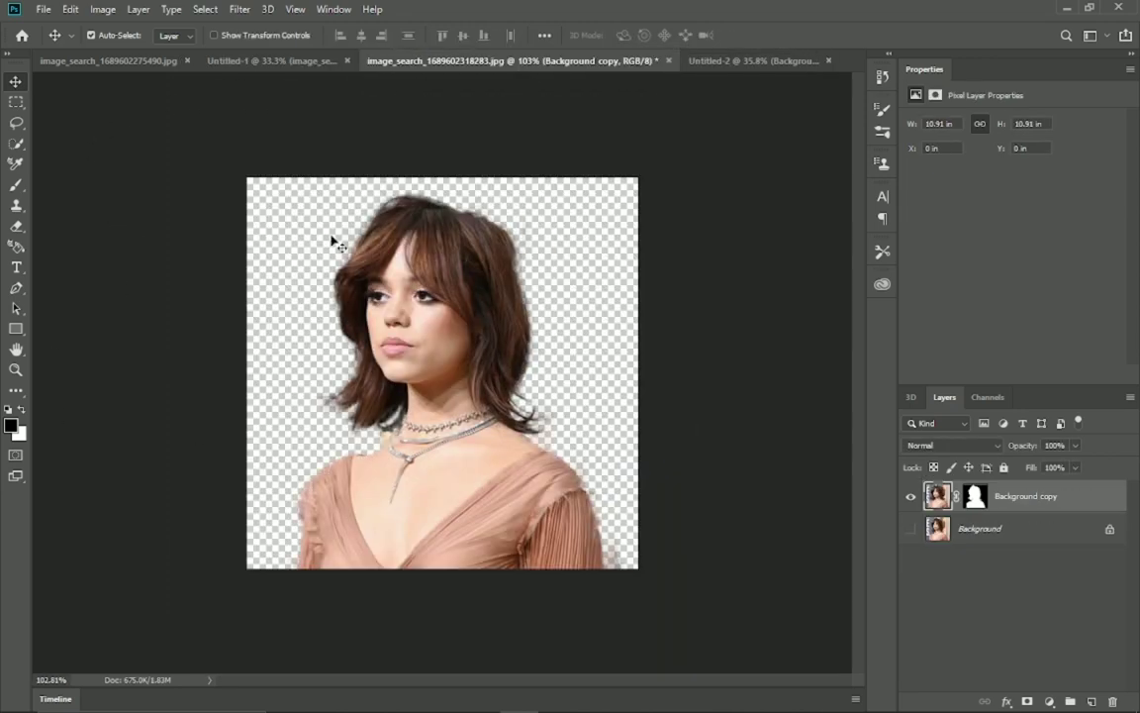
pyautogui.moveTo(408, 366)
pyautogui.mouseDown()
pyautogui.moveTo(754, 88)
pyautogui.moveTo(334, 508)
pyautogui.mouseUp()
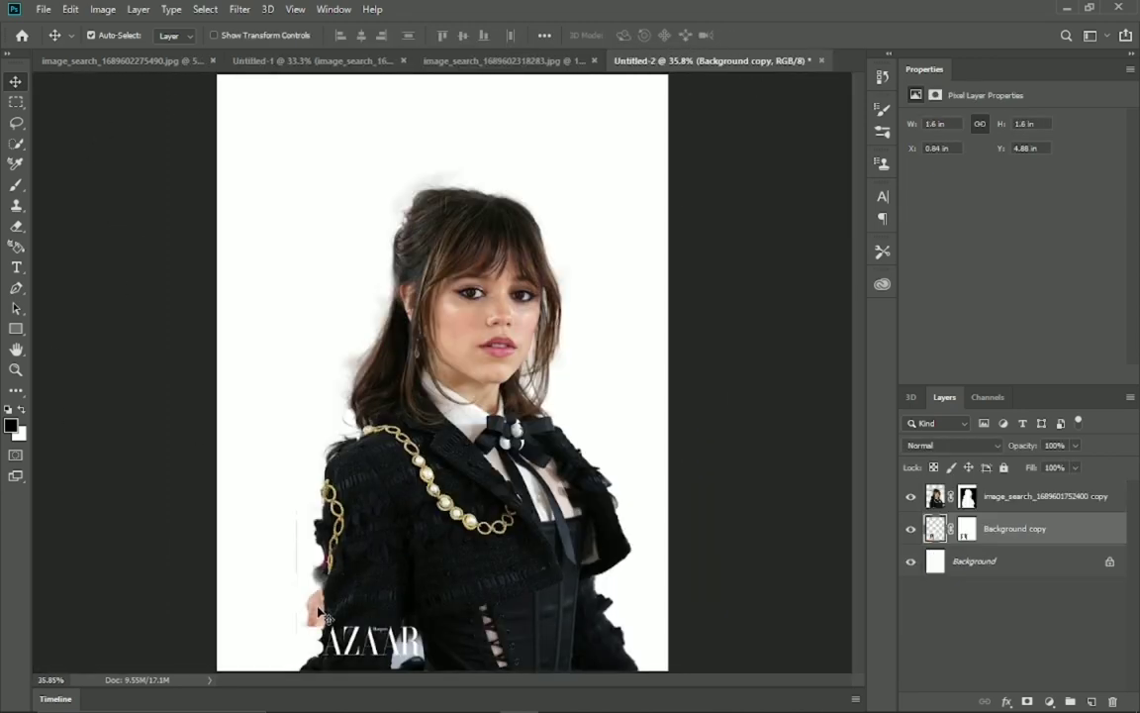
pyautogui.moveTo(1019, 528); pyautogui.dragTo(980, 498)
pyautogui.moveTo(299, 521); pyautogui.dragTo(347, 579)
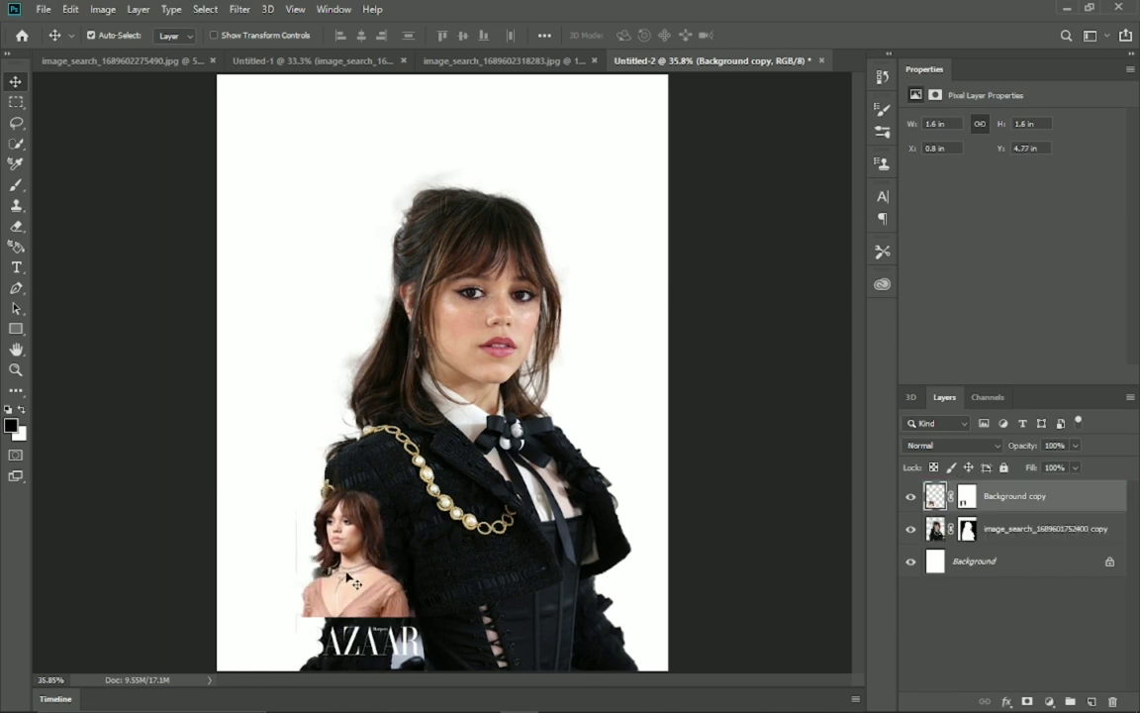
pyautogui.hotkey('ctrl', 't')
pyautogui.moveTo(352, 476)
pyautogui.mouseDown()
pyautogui.moveTo(353, 280)
pyautogui.moveTo(372, 551)
pyautogui.moveTo(349, 568)
pyautogui.moveTo(398, 563)
pyautogui.mouseUp()
pyautogui.moveTo(354, 356)
pyautogui.mouseDown()
pyautogui.moveTo(363, 340)
pyautogui.moveTo(353, 342)
pyautogui.mouseUp()
pyautogui.press('Return')
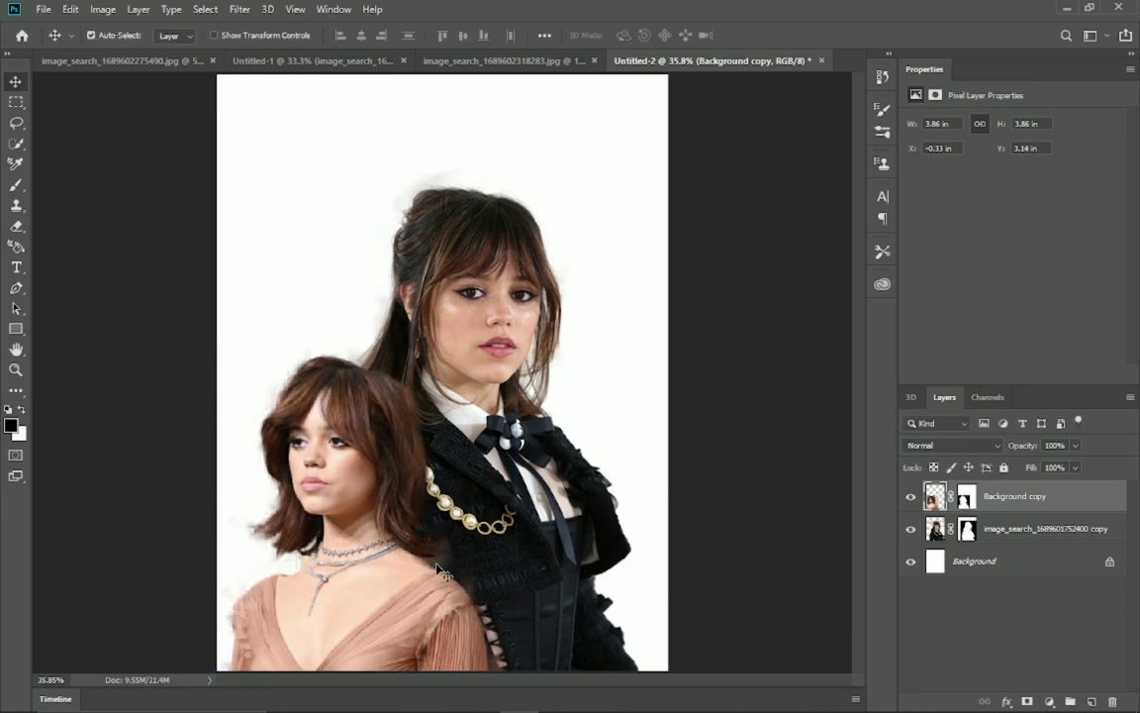
pyautogui.click(16, 369)
pyautogui.moveTo(441, 545); pyautogui.dragTo(594, 584)
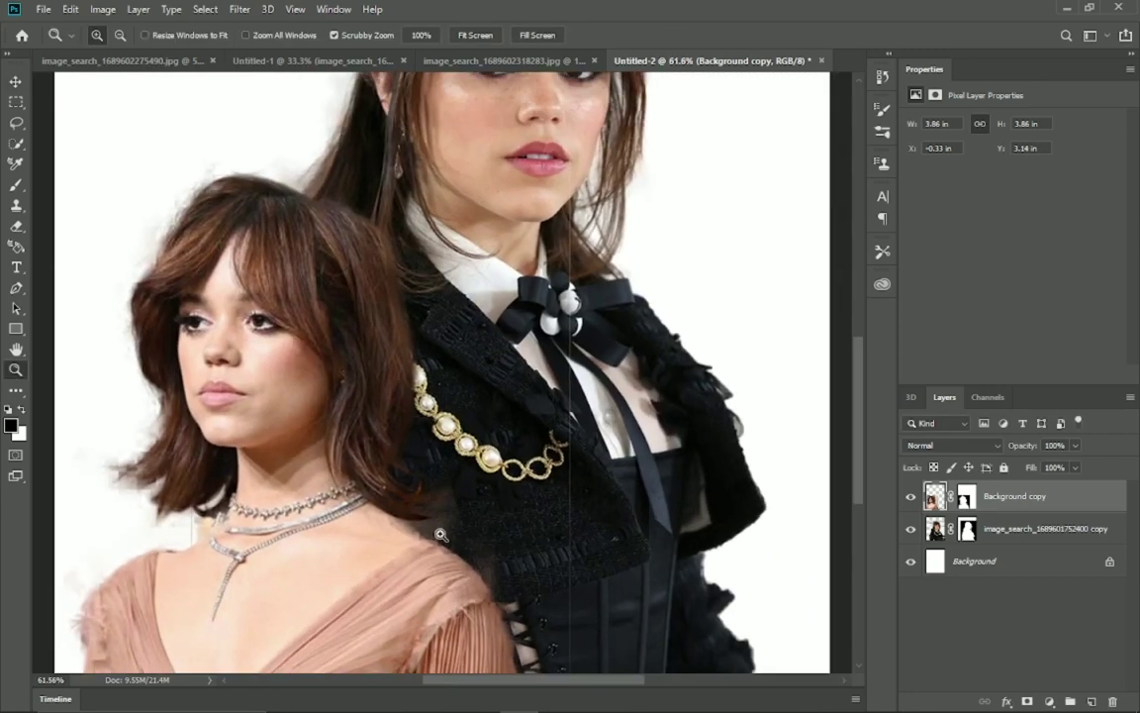
# Step: Erase the stray white fringe to the left of the peach-dress portrait's hair
pyautogui.press('e')
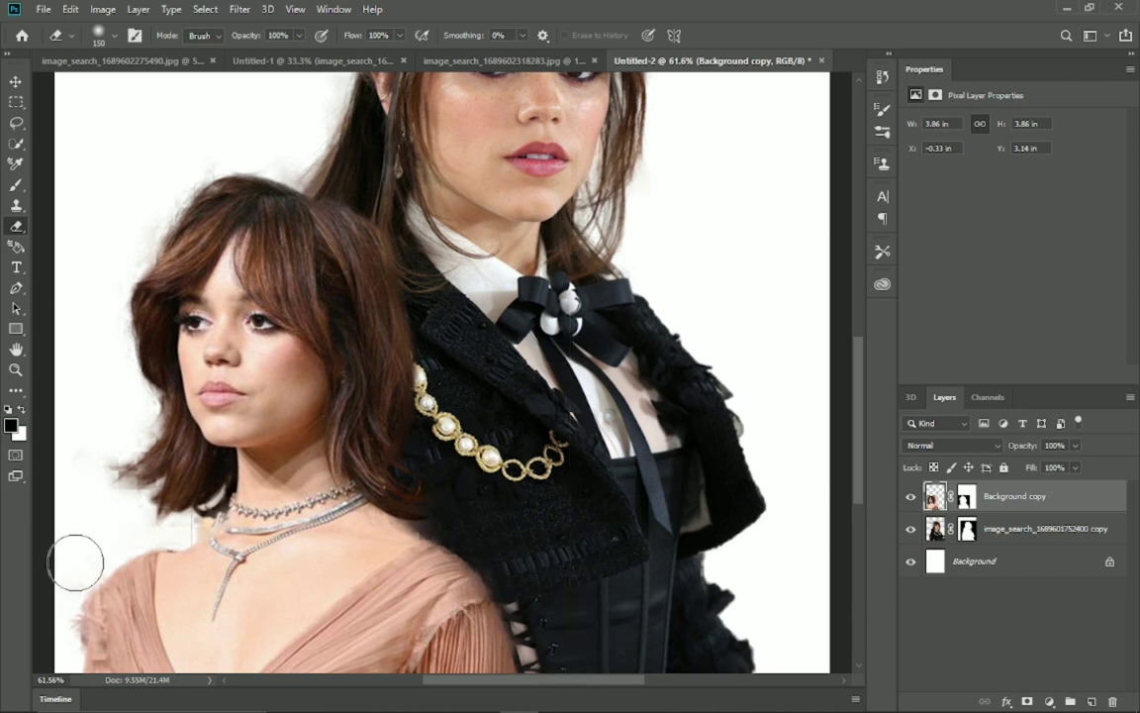
pyautogui.moveTo(76, 554); pyautogui.dragTo(94, 475)
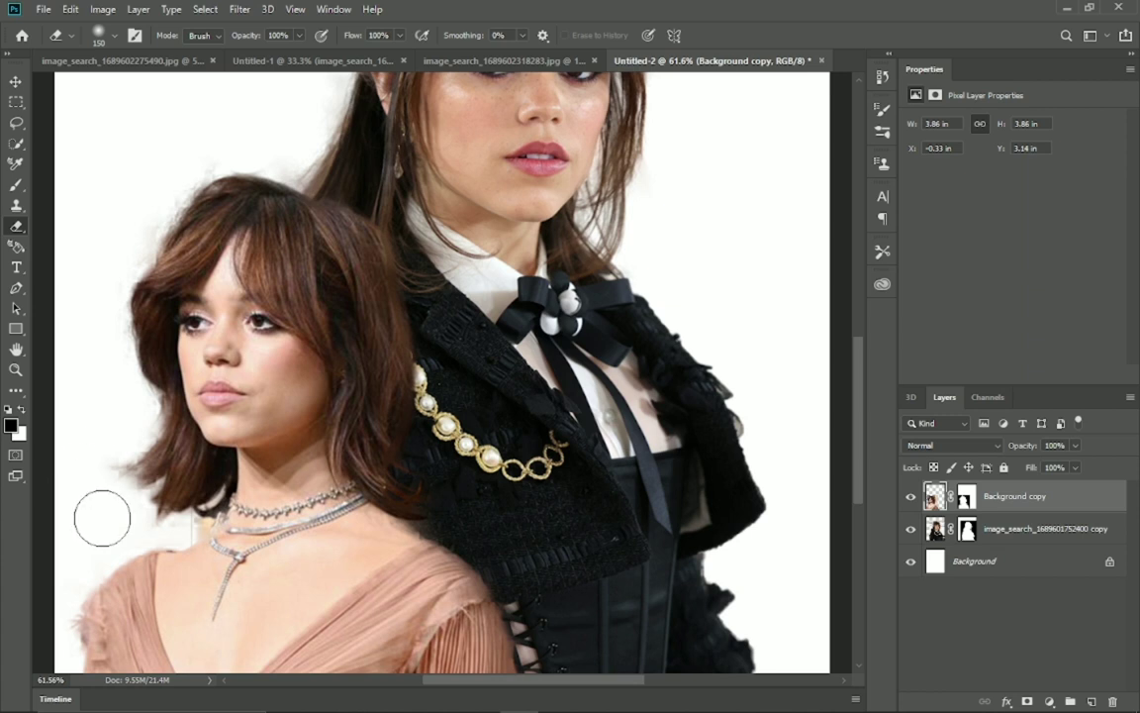
pyautogui.scroll(-1, 89, 544)
pyautogui.scroll(1, 509, 530)
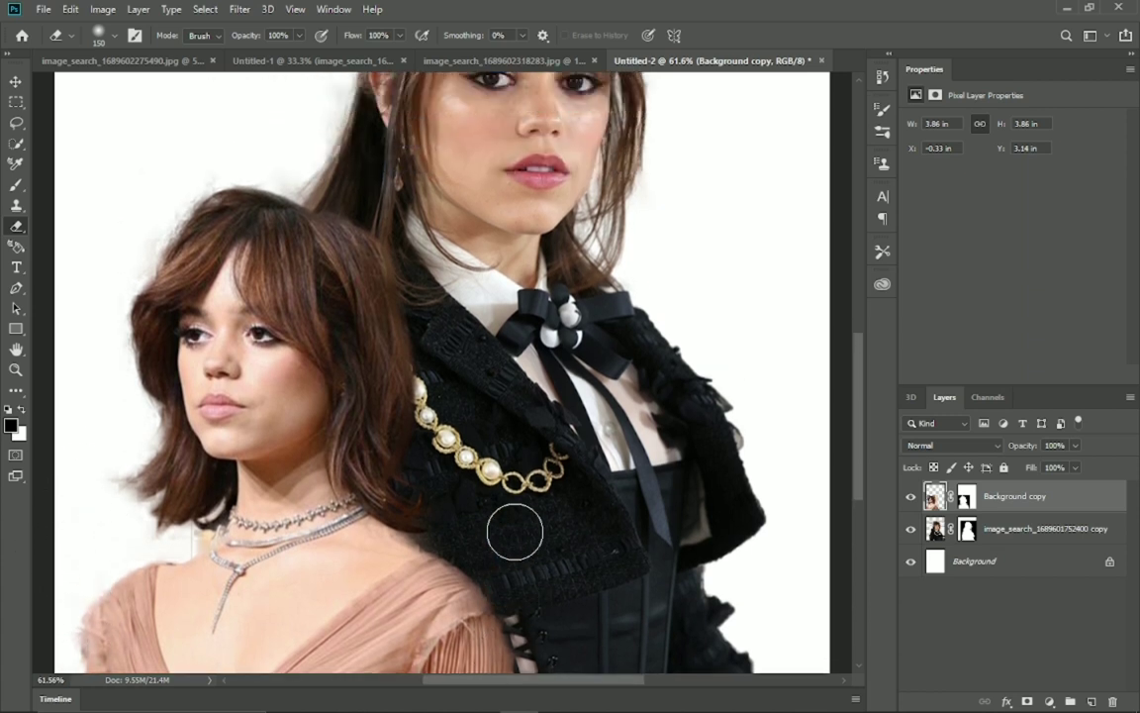
pyautogui.scroll(5, 509, 530)
pyautogui.scroll(2, 515, 532)
pyautogui.scroll(-2, 682, 209)
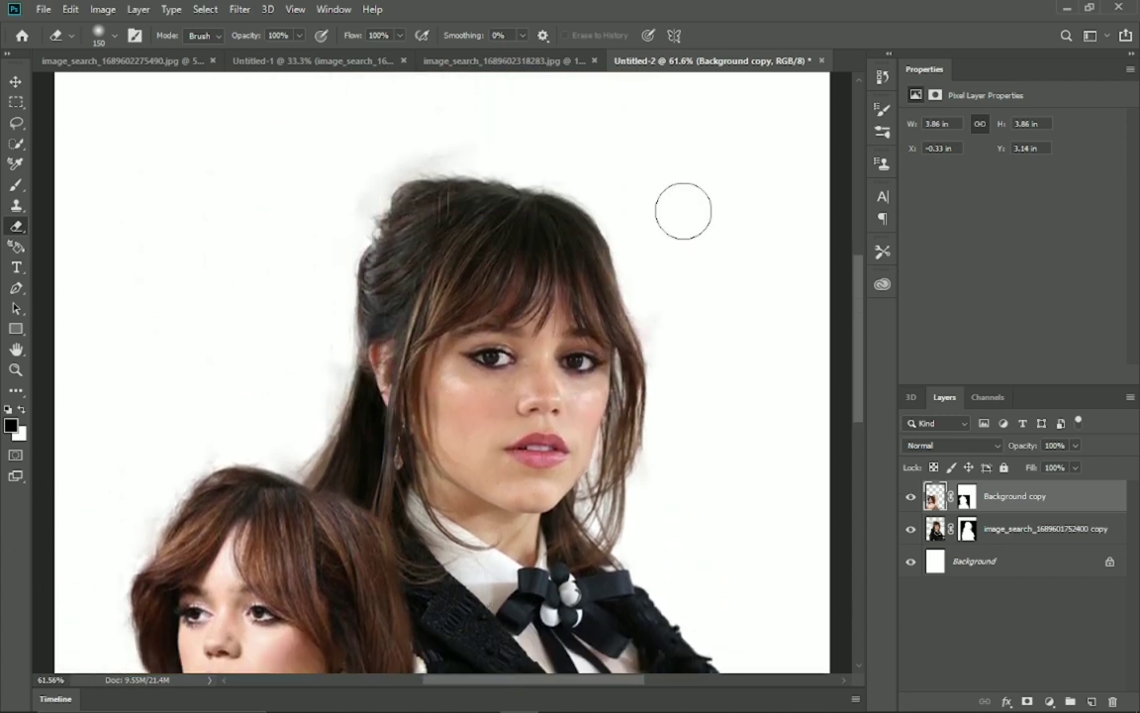
pyautogui.scroll(-2, 682, 209)
pyautogui.scroll(-3, 682, 209)
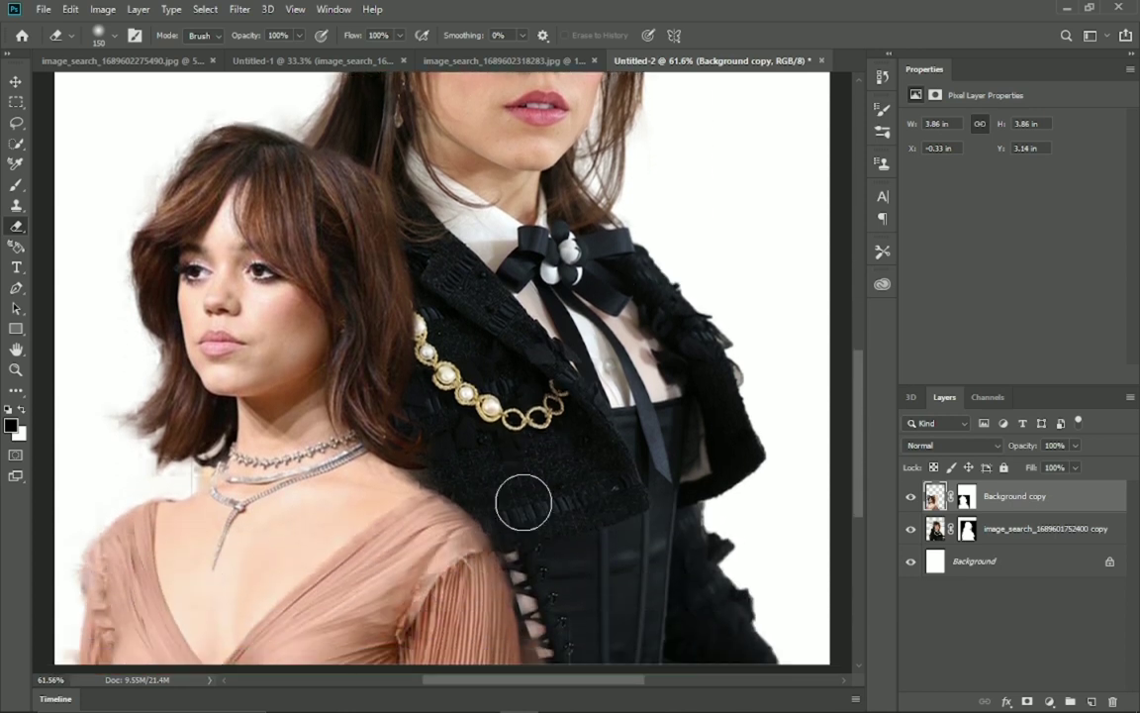
pyautogui.scroll(-1, 561, 622)
pyautogui.scroll(3, 562, 650)
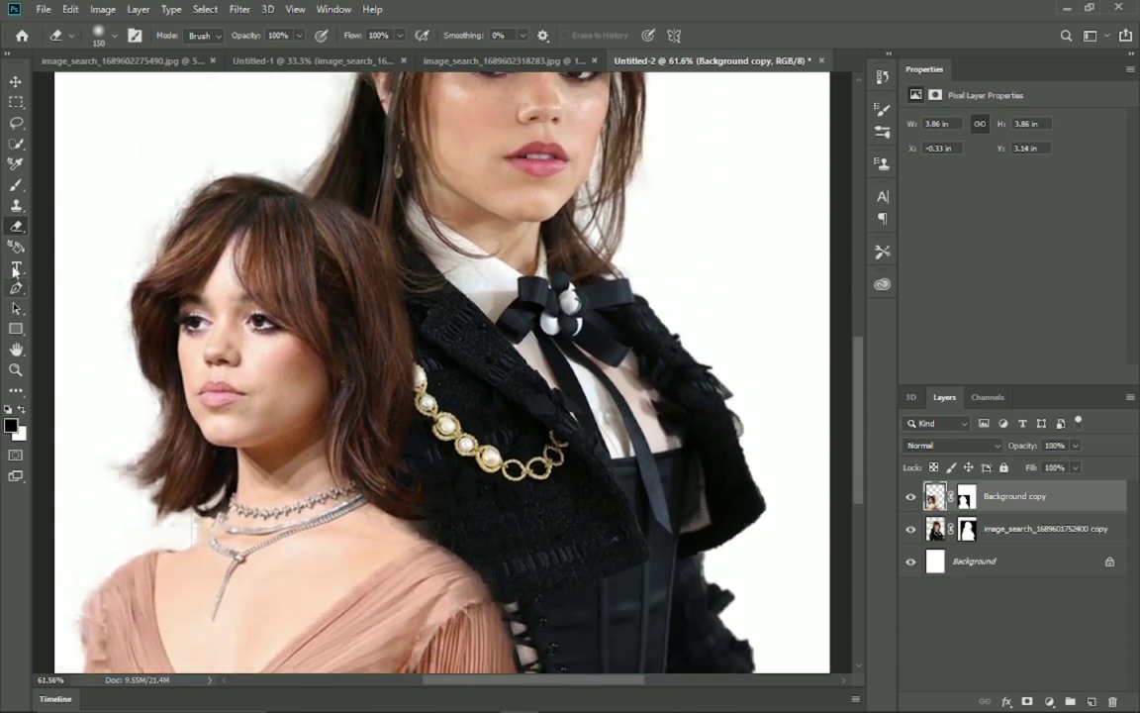
# Step: Zoom out to the whole poster and nudge both portraits right, peach-dress to X −0.24 in
pyautogui.click(16, 369)
pyautogui.rightClick(273, 285)
pyautogui.click(306, 368)
pyautogui.rightClick(326, 275)
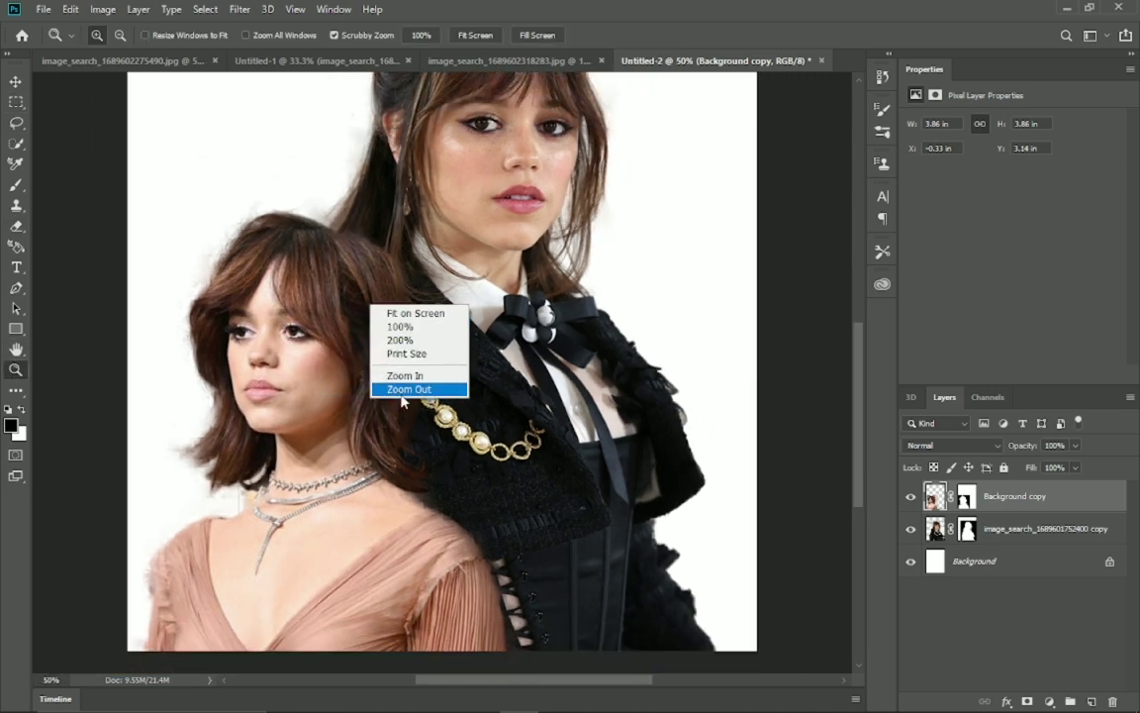
pyautogui.click(371, 358)
pyautogui.press('v')
pyautogui.moveTo(447, 433); pyautogui.dragTo(500, 483)
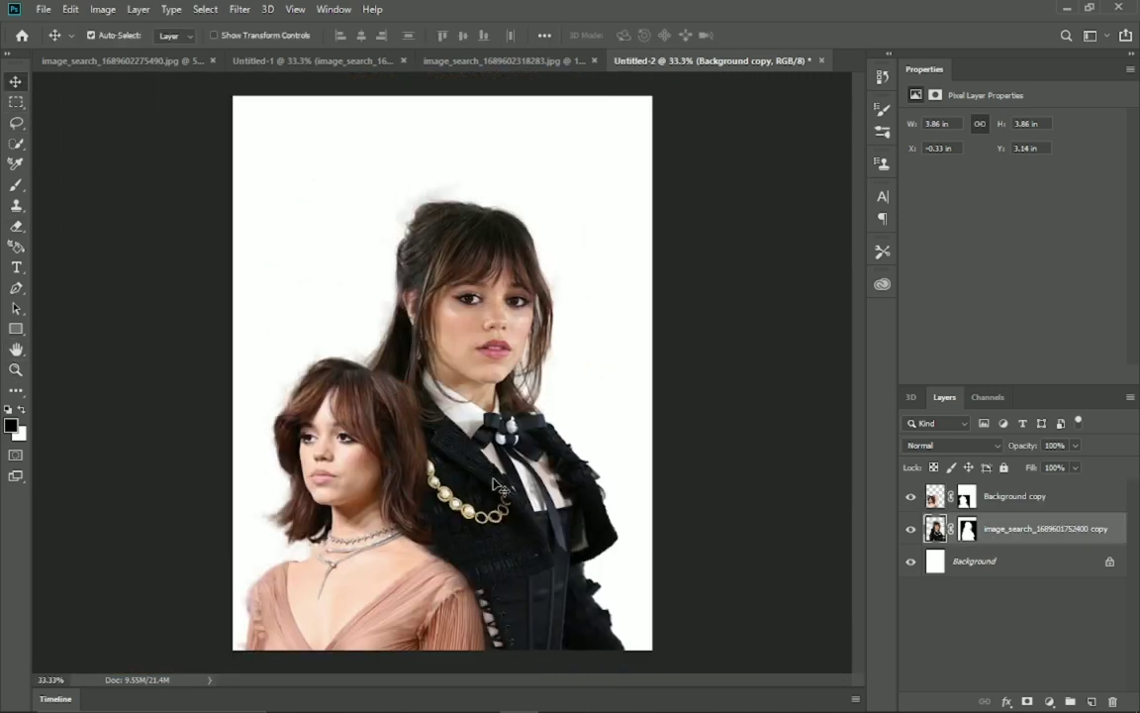
pyautogui.moveTo(416, 539); pyautogui.dragTo(431, 539)
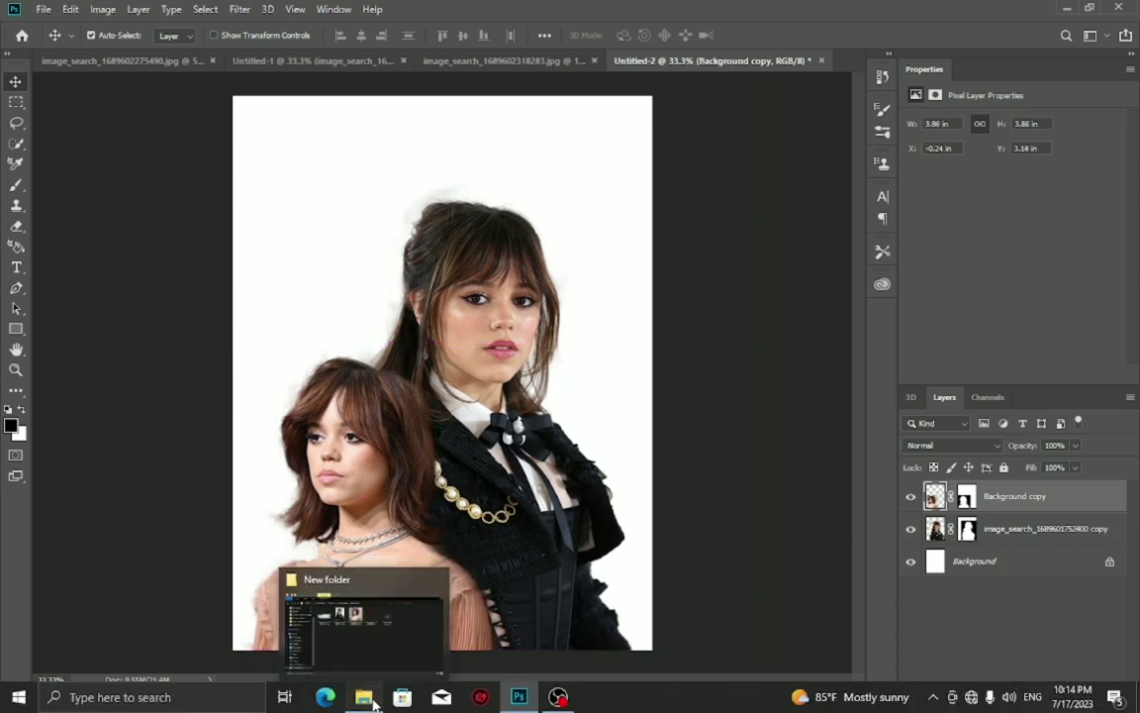
# Step: Place the torn-paper image stretched across the canvas and move it below both portraits
pyautogui.click(364, 695)
pyautogui.click(302, 237)
pyautogui.moveTo(307, 250)
pyautogui.mouseDown()
pyautogui.moveTo(672, 520)
pyautogui.moveTo(584, 599)
pyautogui.moveTo(675, 649)
pyautogui.mouseUp()
pyautogui.moveTo(311, 446); pyautogui.dragTo(214, 443)
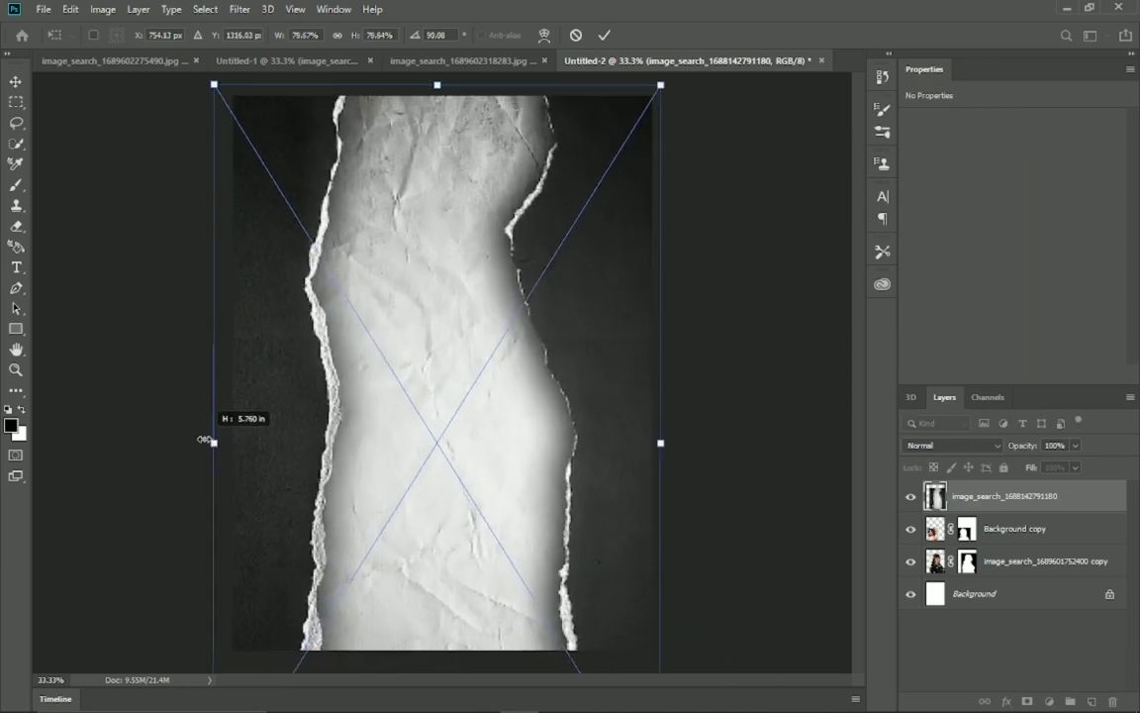
pyautogui.moveTo(401, 354); pyautogui.dragTo(404, 366)
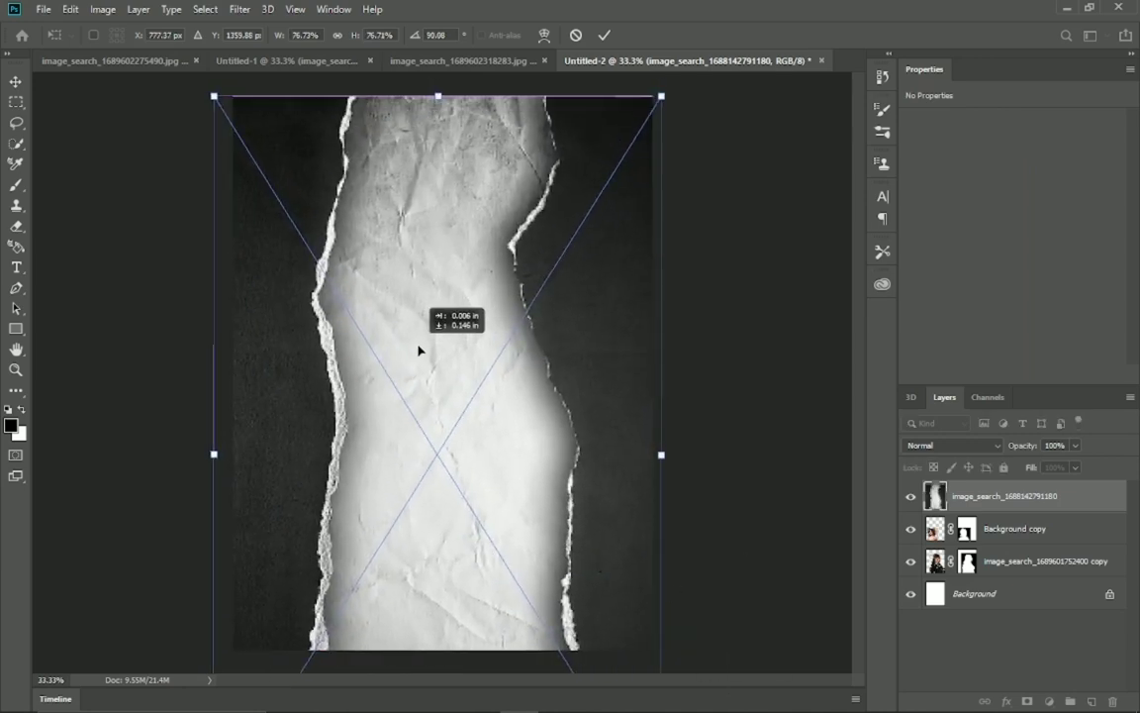
pyautogui.press('Return')
pyautogui.moveTo(1044, 502); pyautogui.dragTo(1044, 578)
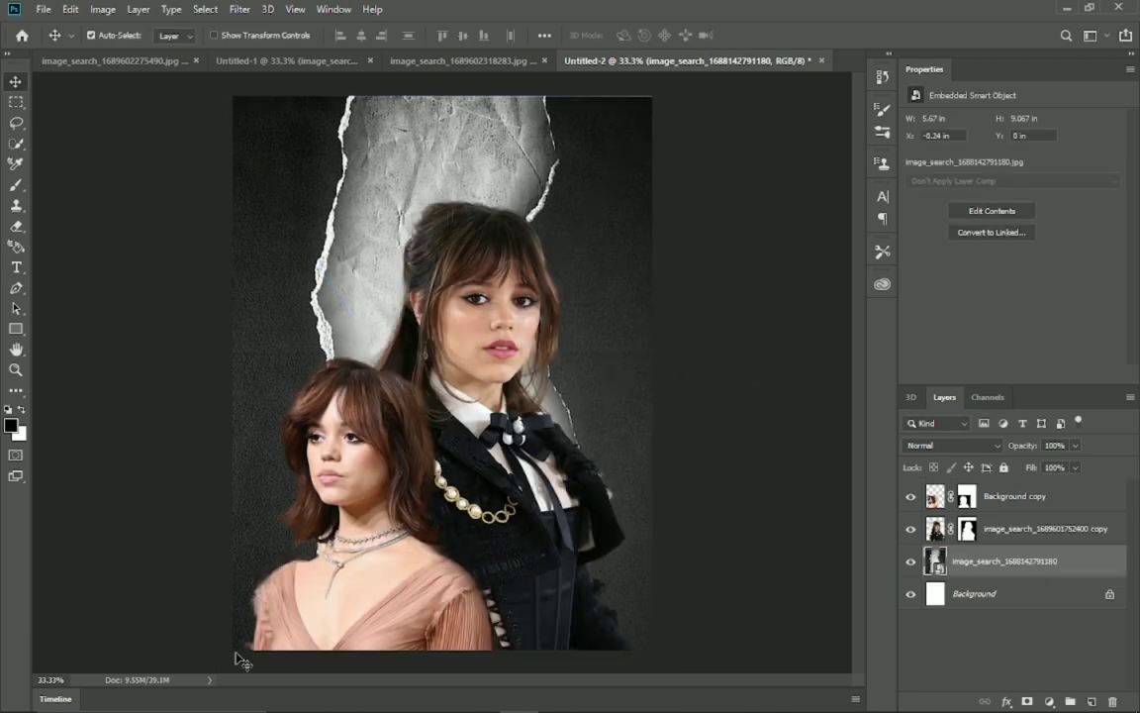
# Step: Clean the portrait layers with the Eraser and nudge the torn-paper layer slightly
pyautogui.press('e')
pyautogui.hotkey('alt', ']')
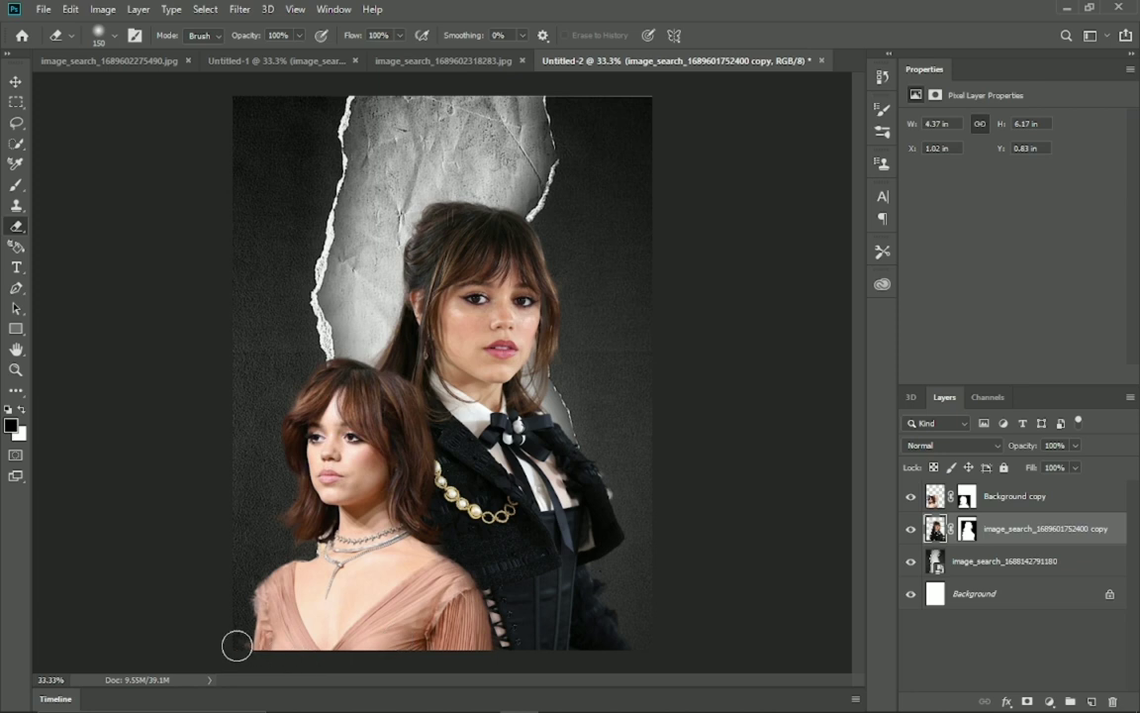
pyautogui.hotkey('alt', ']')
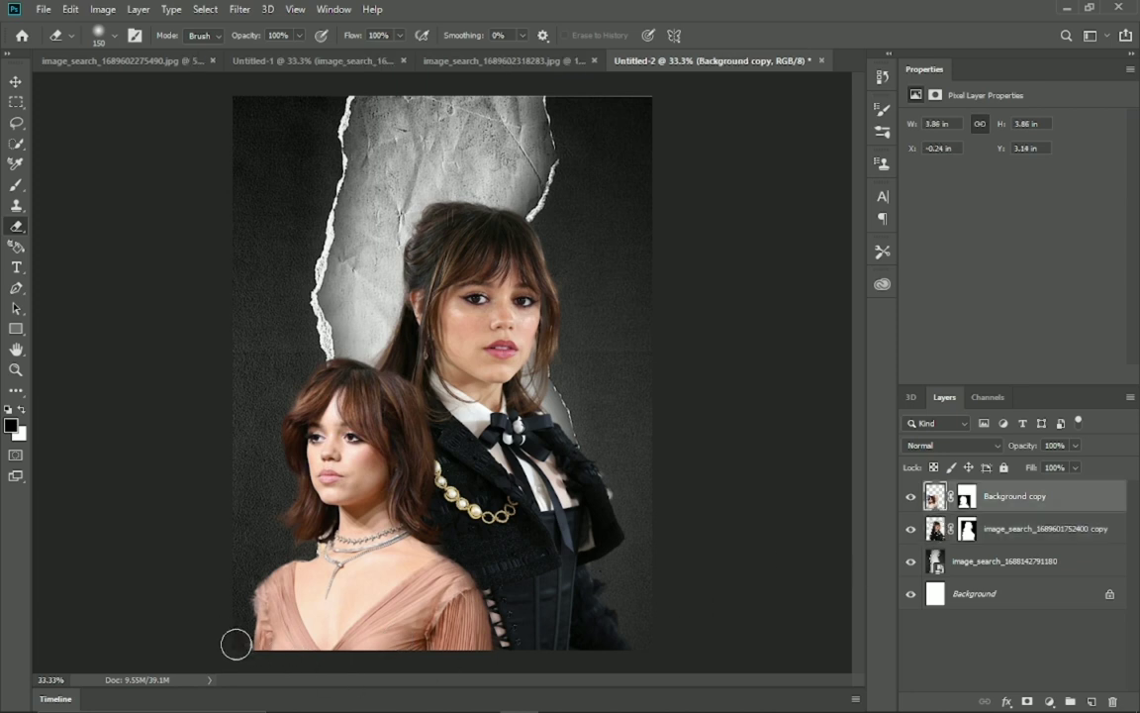
pyautogui.click(15, 80)
pyautogui.moveTo(610, 247); pyautogui.dragTo(629, 250)
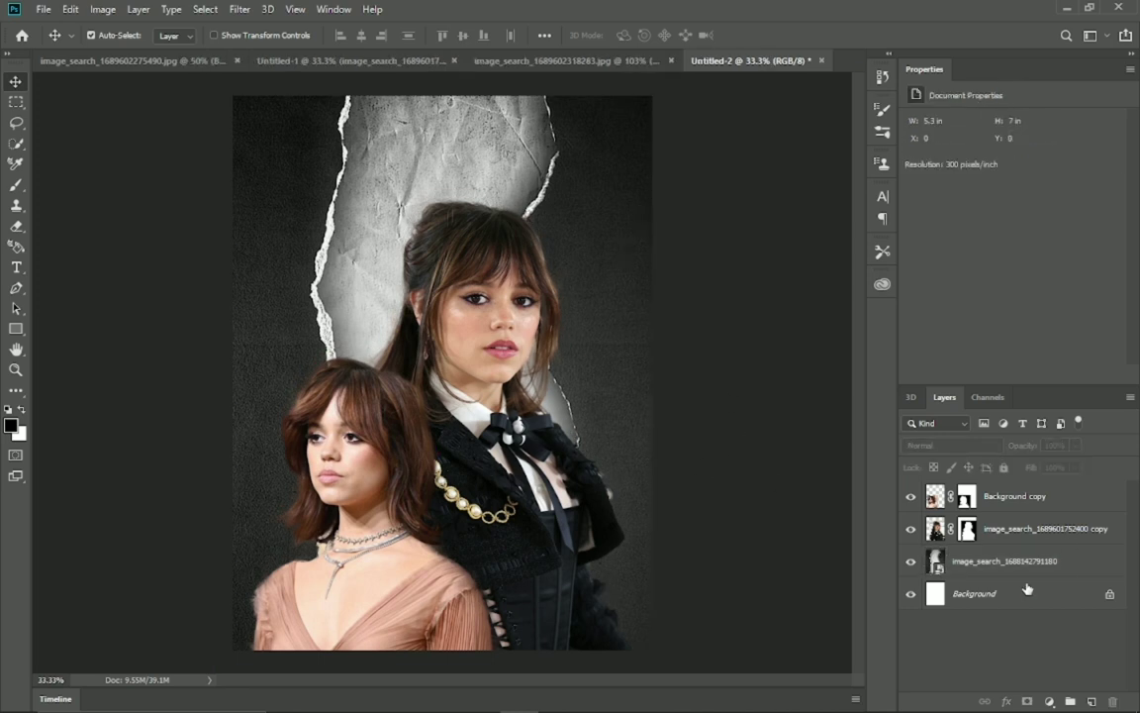
# Step: Add the splatter image beneath the tall portrait, rotated -90° and enlarged to fill the canvas
pyautogui.click(480, 698)
pyautogui.moveTo(564, 228)
pyautogui.mouseDown()
pyautogui.moveTo(538, 535)
pyautogui.moveTo(811, 515)
pyautogui.mouseUp()
pyautogui.moveTo(988, 504); pyautogui.dragTo(990, 577)
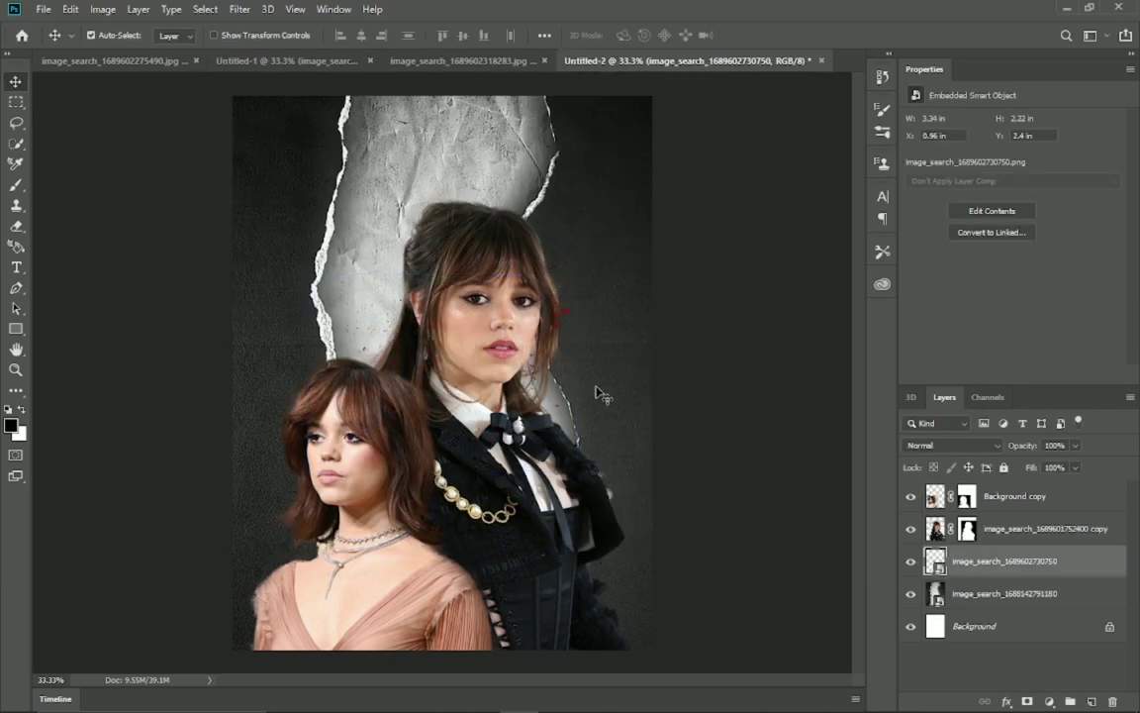
pyautogui.hotkey('ctrl', 't')
pyautogui.moveTo(628, 502)
pyautogui.mouseDown()
pyautogui.moveTo(559, 223)
pyautogui.moveTo(610, 160)
pyautogui.mouseUp()
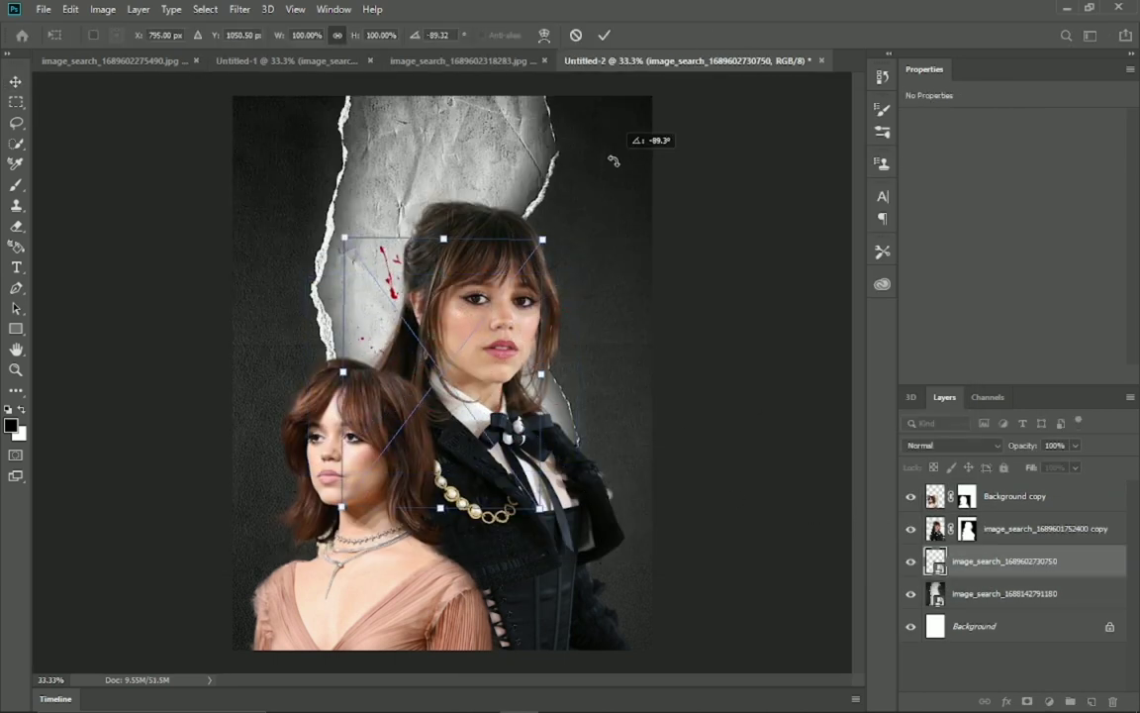
pyautogui.moveTo(541, 373); pyautogui.dragTo(687, 373)
pyautogui.moveTo(628, 424)
pyautogui.mouseDown()
pyautogui.moveTo(534, 444)
pyautogui.moveTo(531, 430)
pyautogui.mouseUp()
pyautogui.moveTo(592, 384)
pyautogui.mouseDown()
pyautogui.moveTo(638, 373)
pyautogui.moveTo(596, 404)
pyautogui.mouseUp()
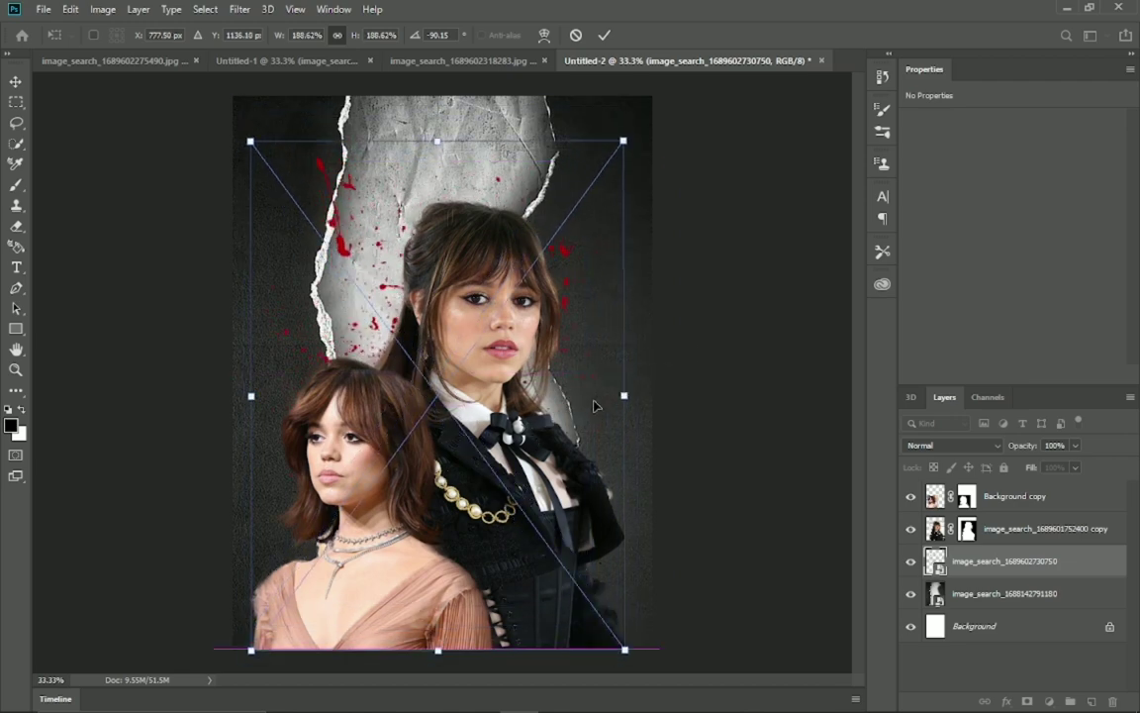
pyautogui.press('Return')
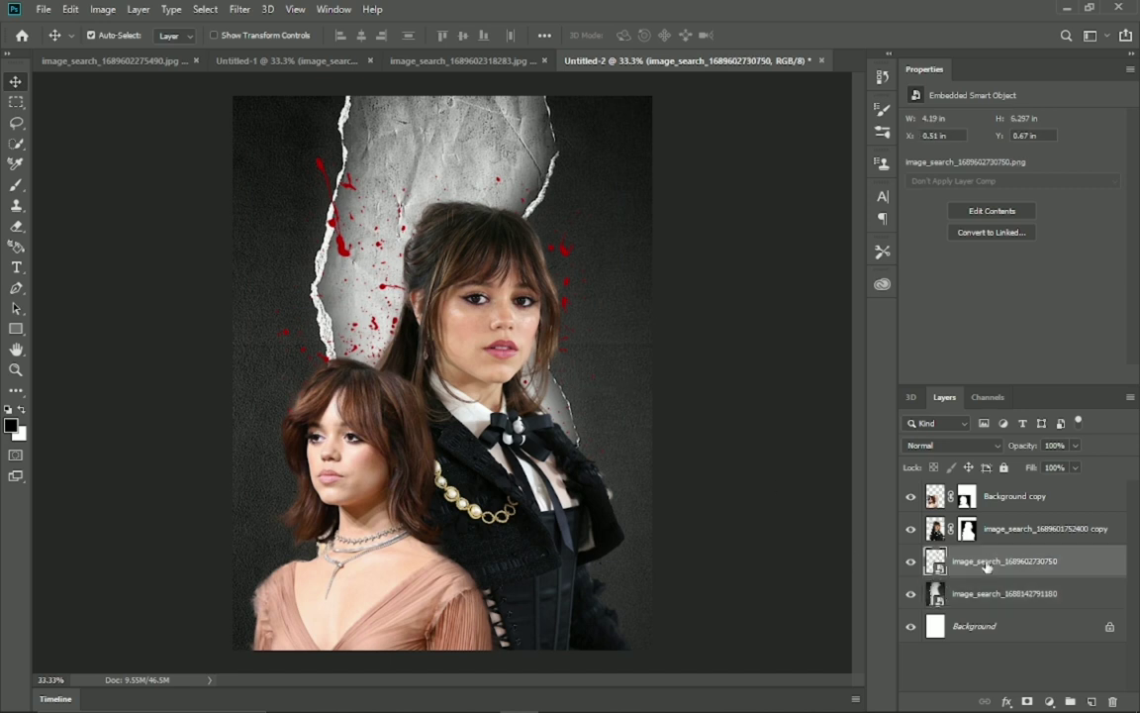
# Step: Set the splatter layer's blend mode to Color Burn
pyautogui.click(940, 448)
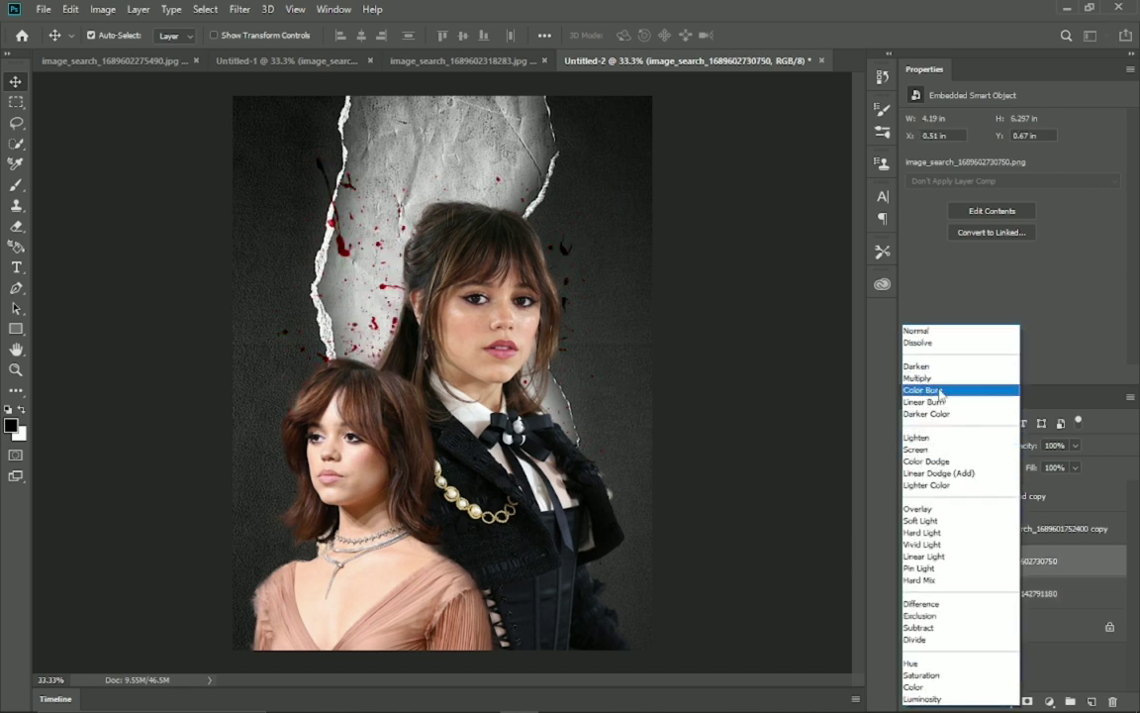
pyautogui.click(941, 393)
pyautogui.click(921, 608)
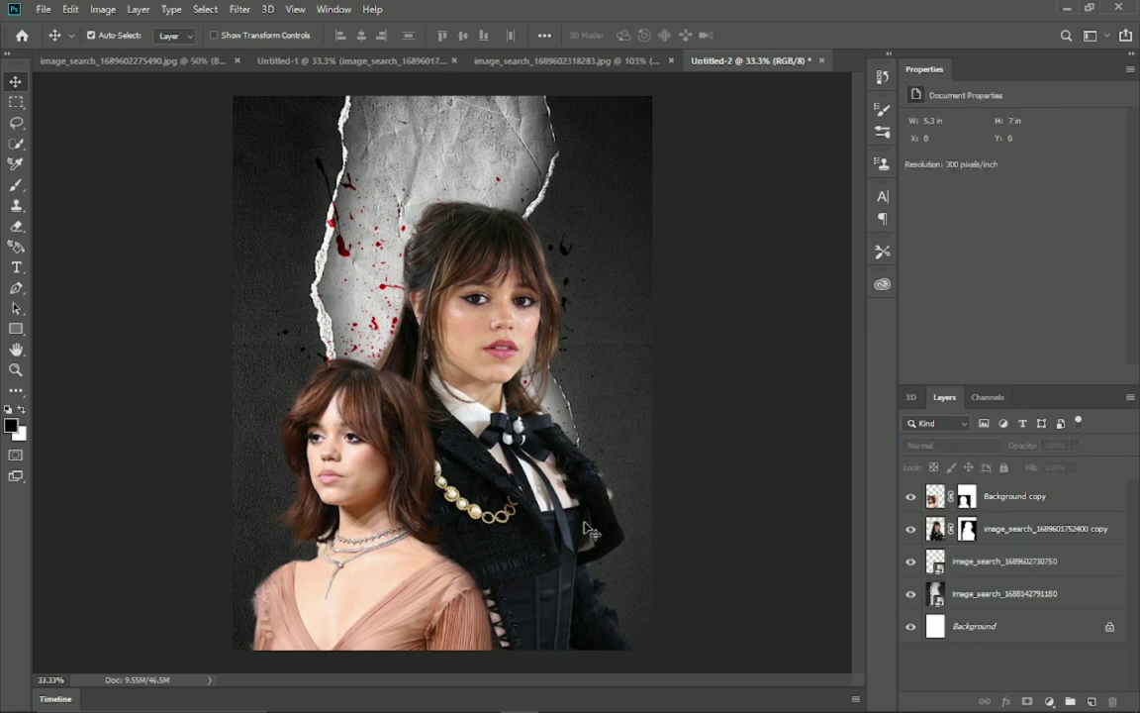
# Step: Add a Brightness/Contrast adjustment layer with contrast raised and brightness at -3
pyautogui.click(1049, 701)
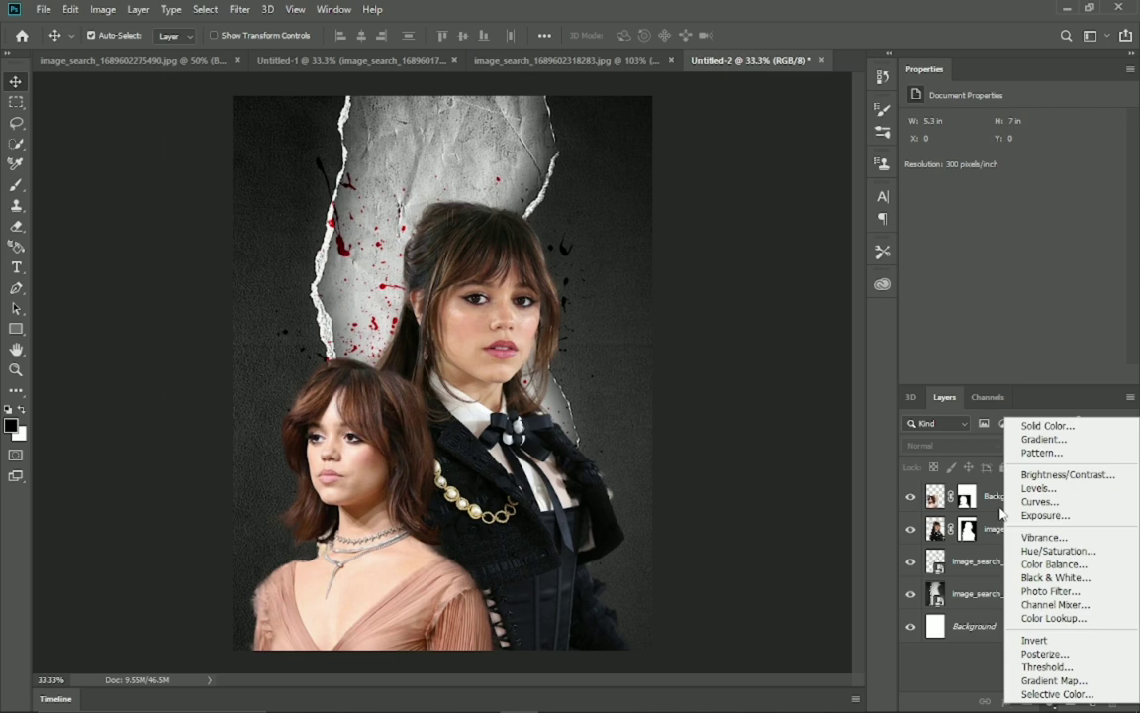
pyautogui.click(1069, 475)
pyautogui.moveTo(1008, 208); pyautogui.dragTo(1090, 202)
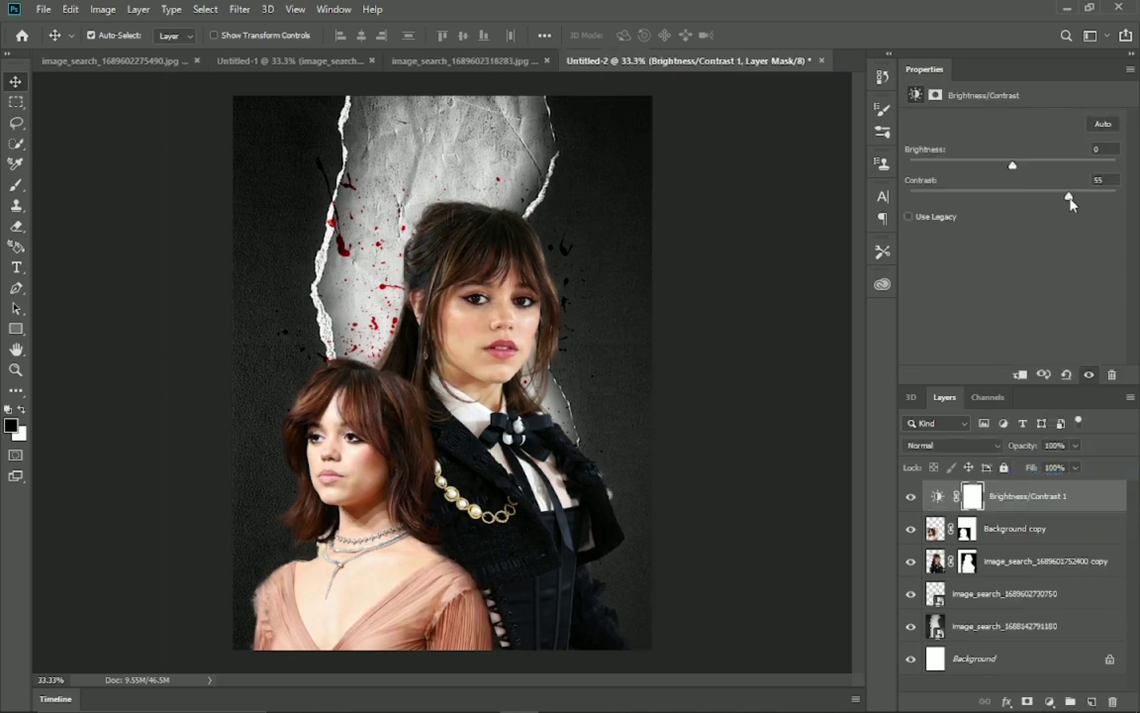
pyautogui.moveTo(1019, 173); pyautogui.dragTo(1023, 198)
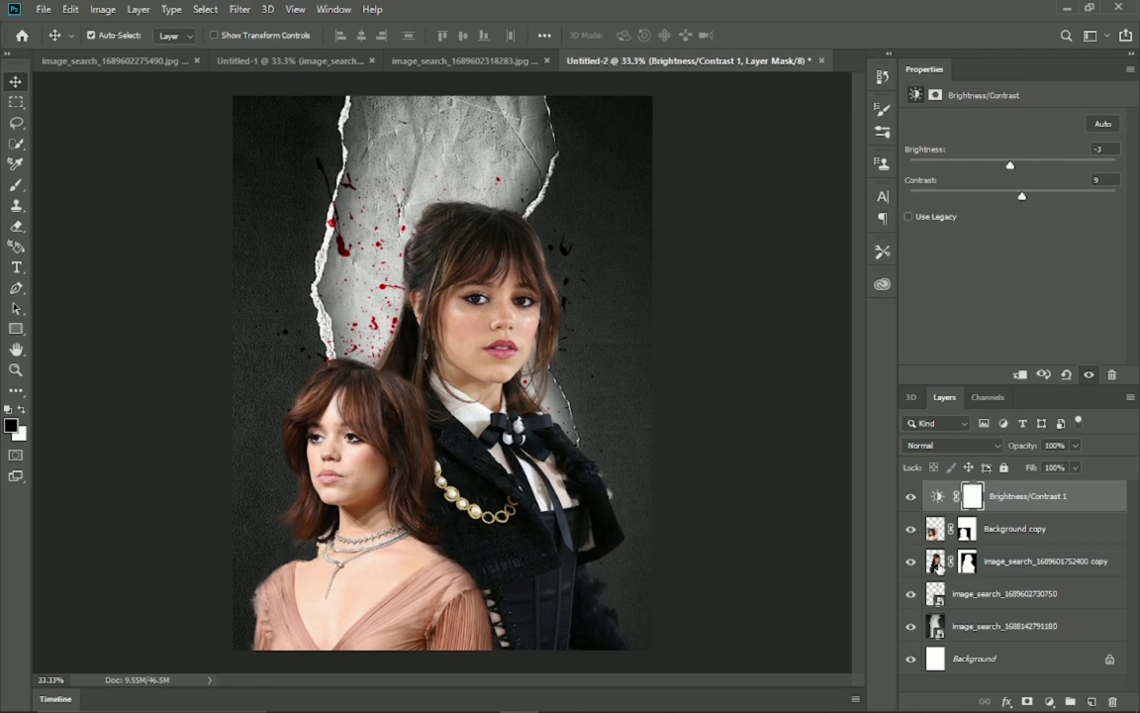
# Step: Select the tall portrait's layer and zoom in on its face
pyautogui.click(940, 561)
pyautogui.click(15, 370)
pyautogui.moveTo(447, 367)
pyautogui.mouseDown()
pyautogui.moveTo(394, 288)
pyautogui.moveTo(456, 318)
pyautogui.mouseUp()
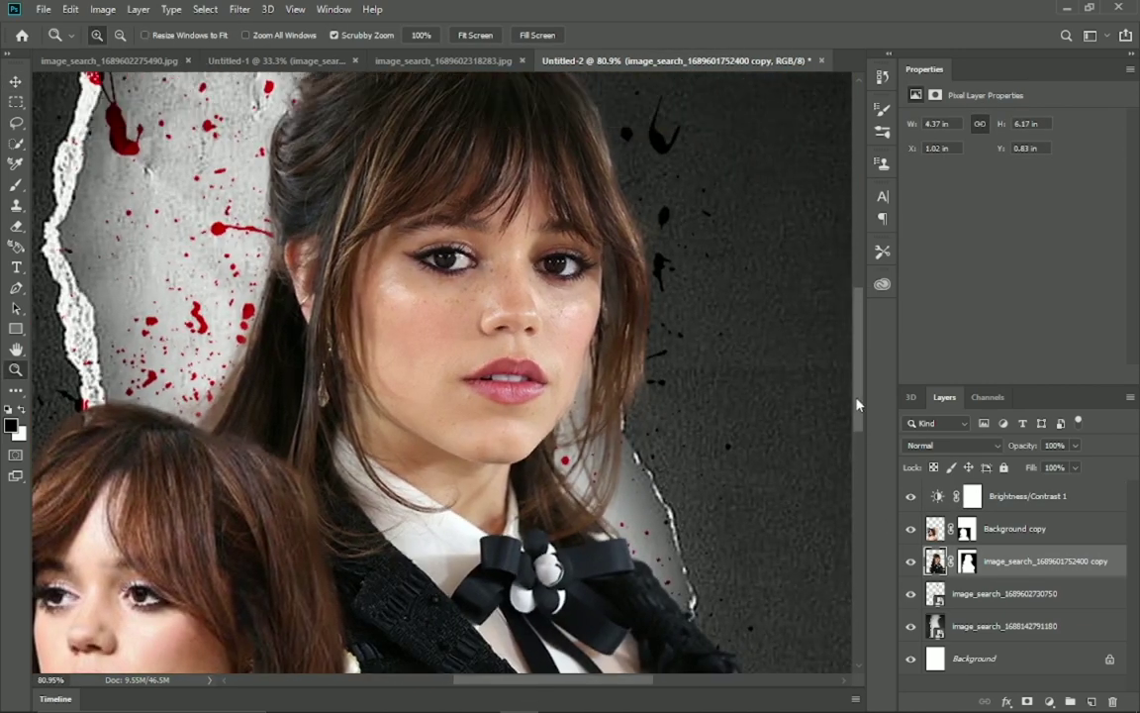
# Step: Zoom the tall portrait's face to about 128% and pick the Smudge Tool at 34% strength
pyautogui.moveTo(524, 213); pyautogui.dragTo(594, 217)
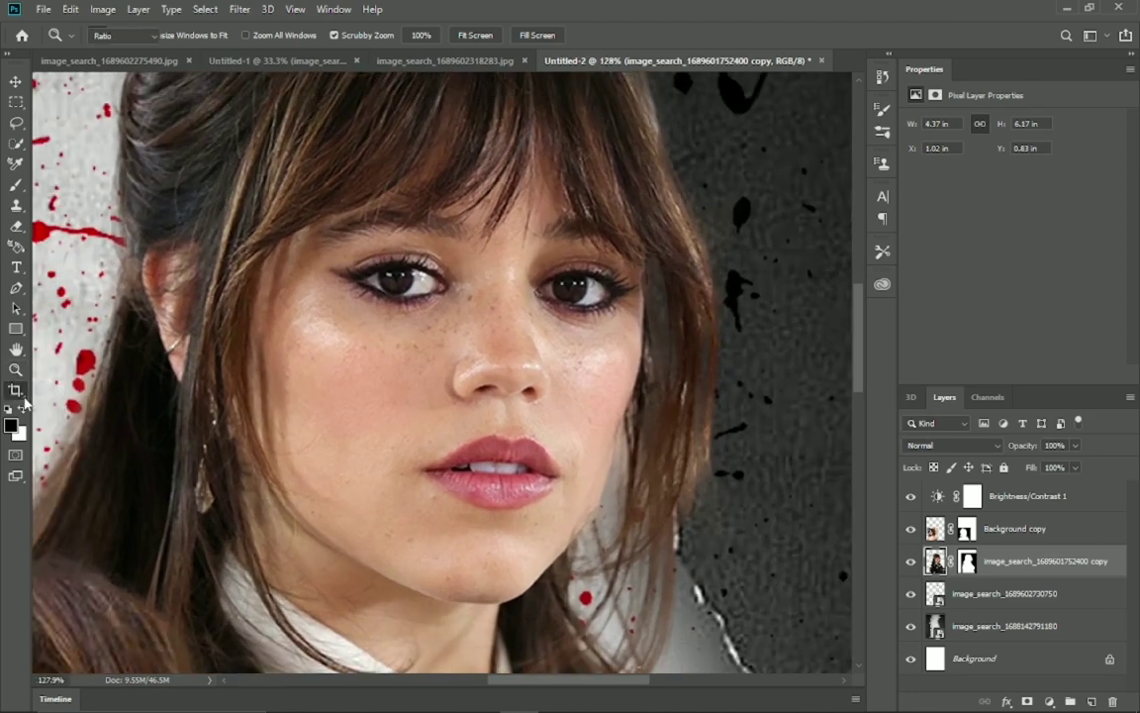
pyautogui.click(16, 390)
pyautogui.click(76, 559)
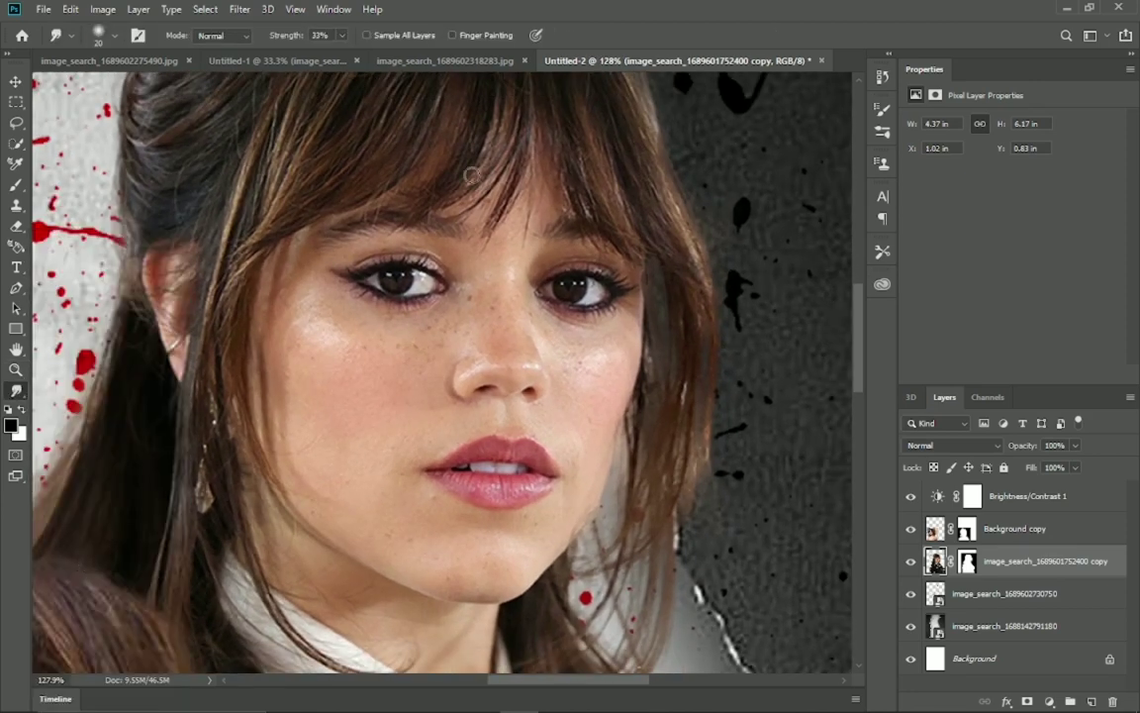
pyautogui.click(344, 36)
pyautogui.click(648, 27)
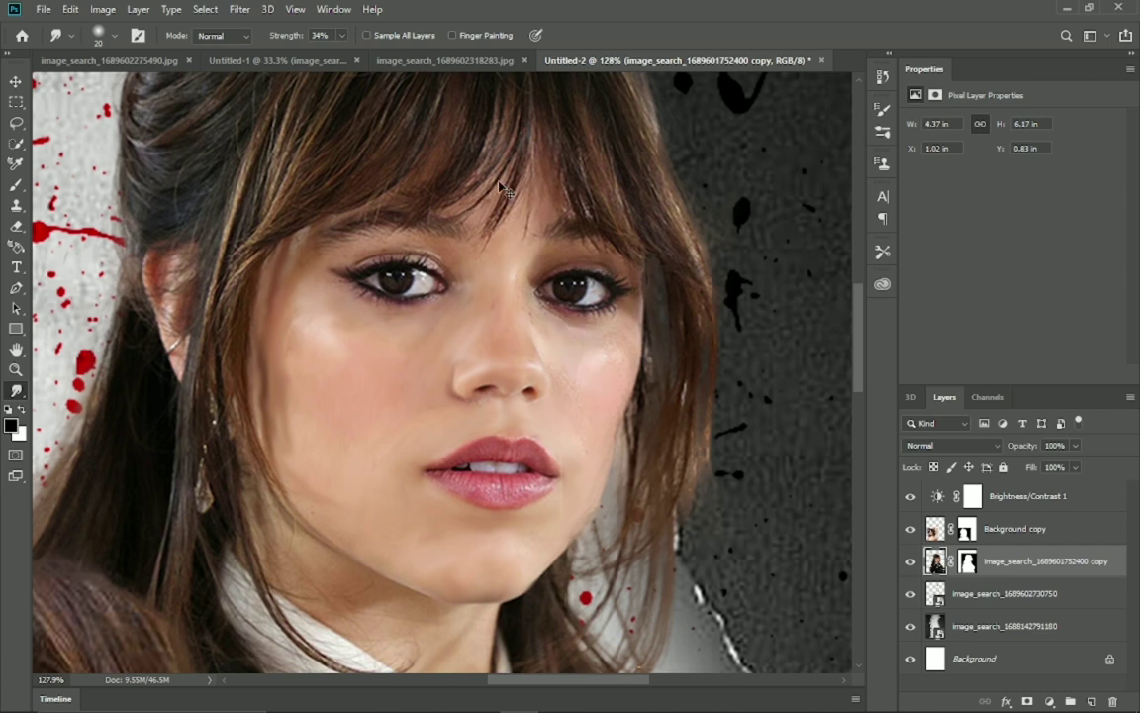
# Step: Smudge the front portrait's cheek and the shading beside its nose with a 20 px brush
pyautogui.scroll(-2, 449, 305)
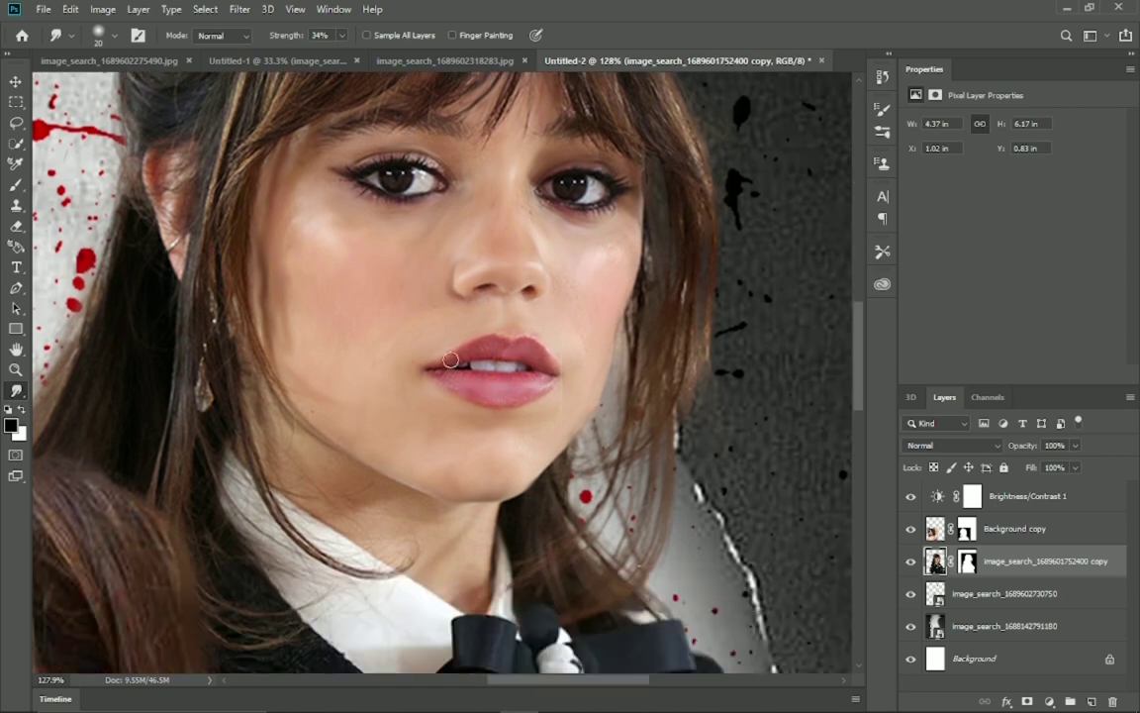
pyautogui.scroll(-2, 535, 384)
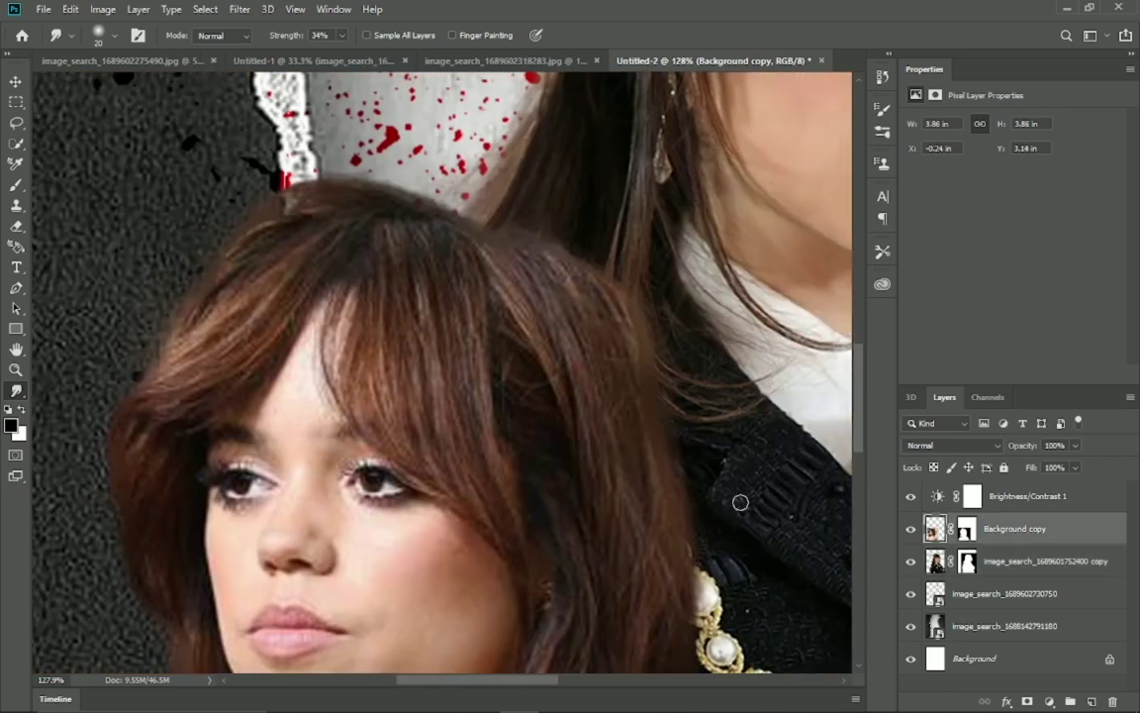
pyautogui.scroll(-3, 740, 502)
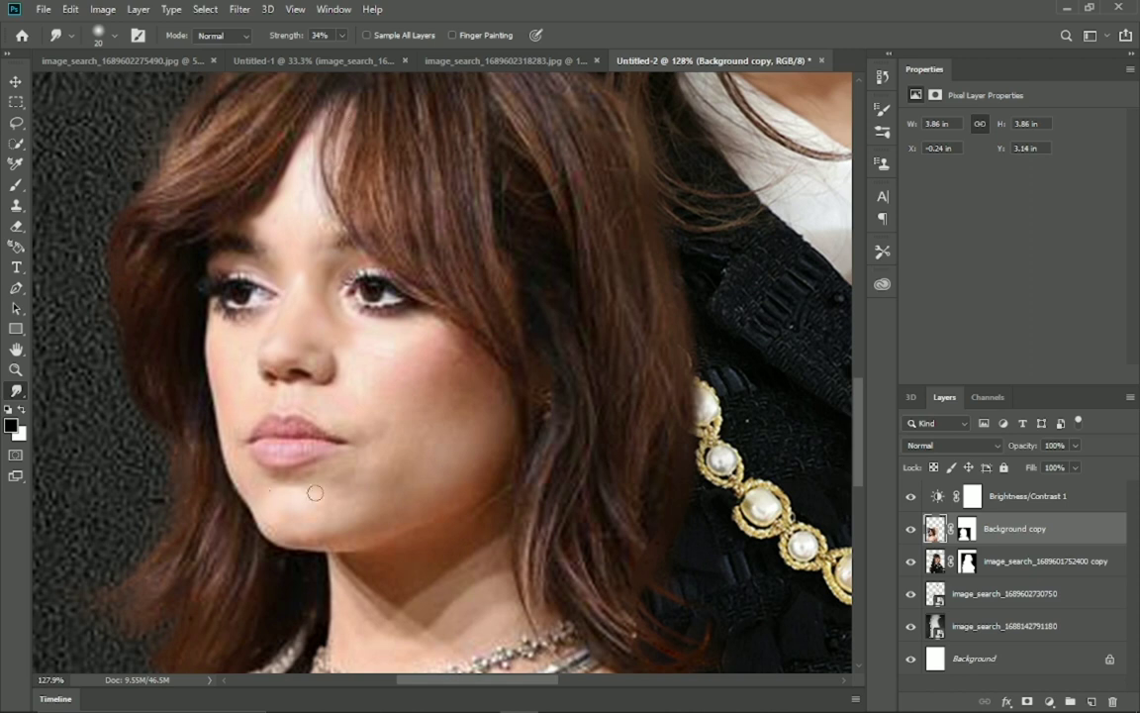
pyautogui.moveTo(434, 355)
pyautogui.mouseDown()
pyautogui.moveTo(446, 394)
pyautogui.moveTo(407, 388)
pyautogui.mouseUp()
pyautogui.press(']')
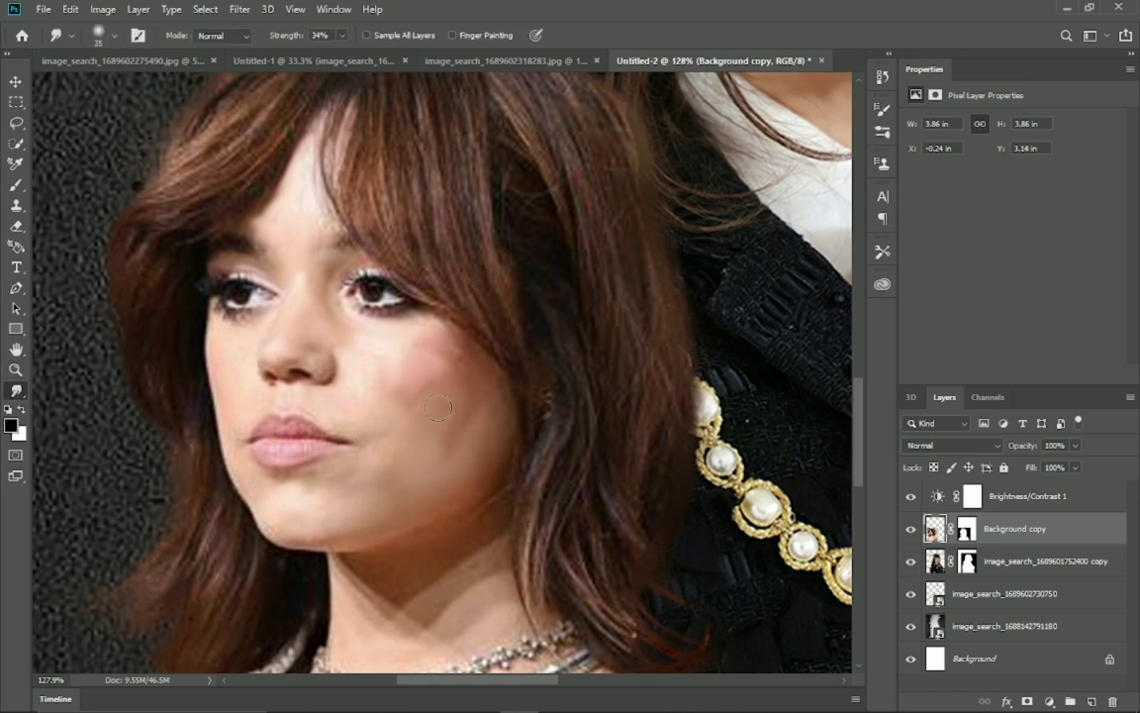
pyautogui.press('[')
pyautogui.press('[')
pyautogui.press('[')
pyautogui.scroll(-5, 344, 415)
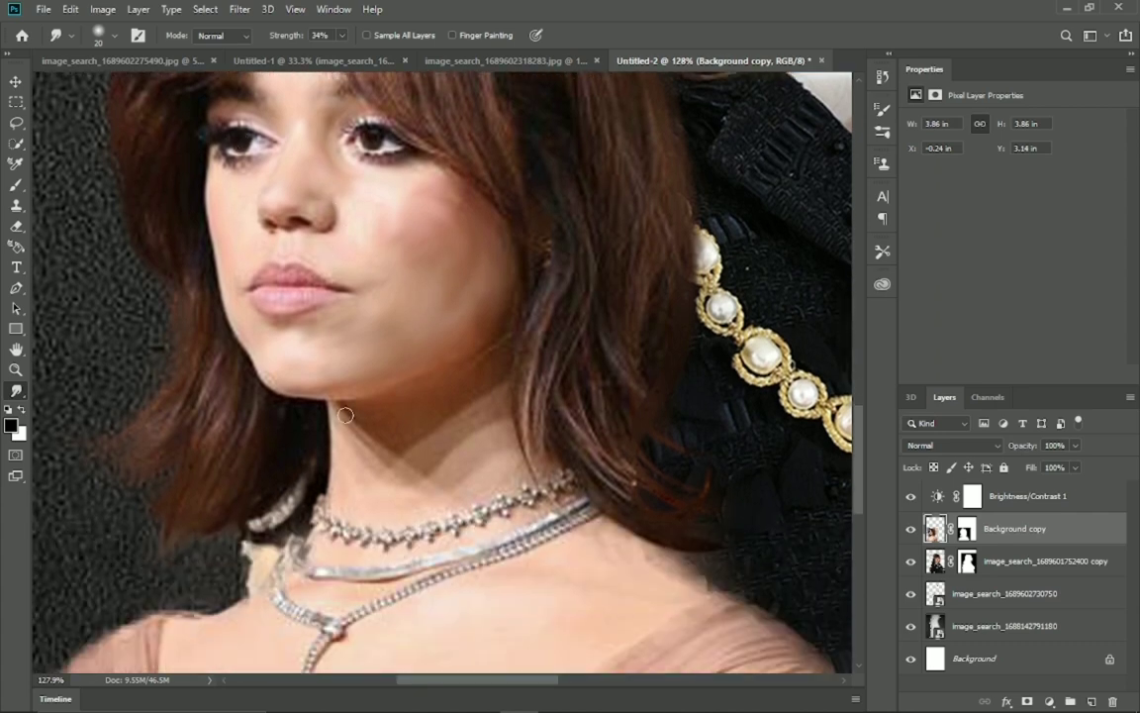
pyautogui.scroll(-5, 440, 430)
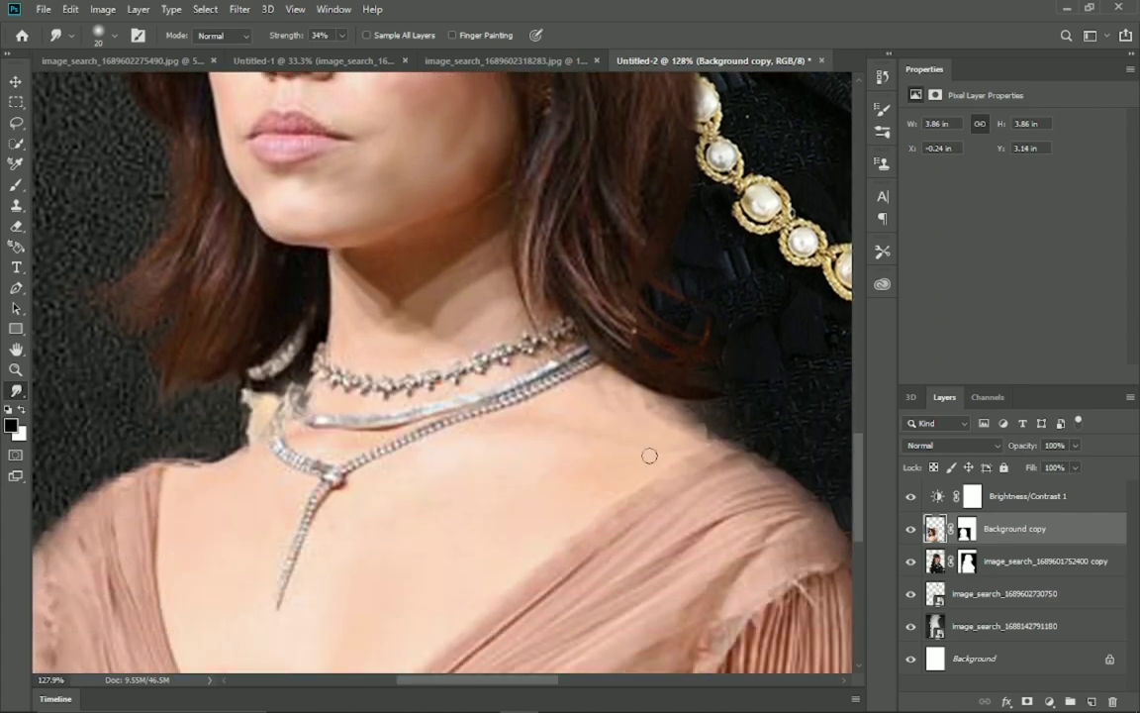
pyautogui.scroll(8, 325, 369)
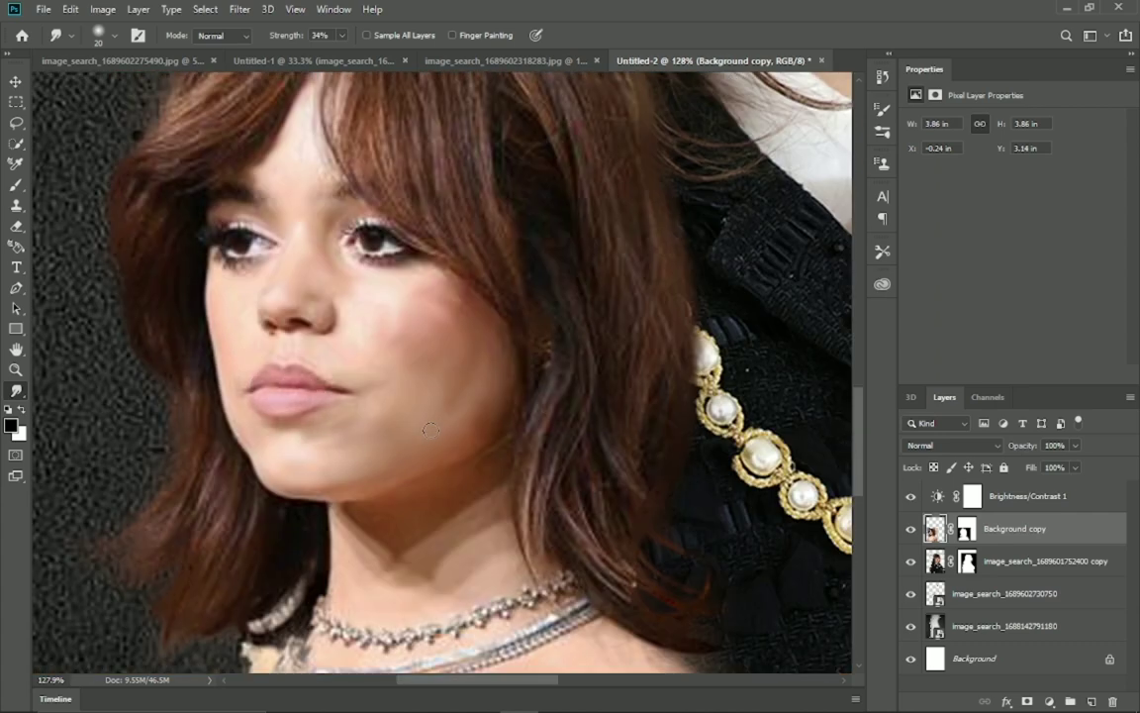
pyautogui.scroll(3, 429, 429)
pyautogui.scroll(1, 306, 481)
pyautogui.scroll(1, 346, 467)
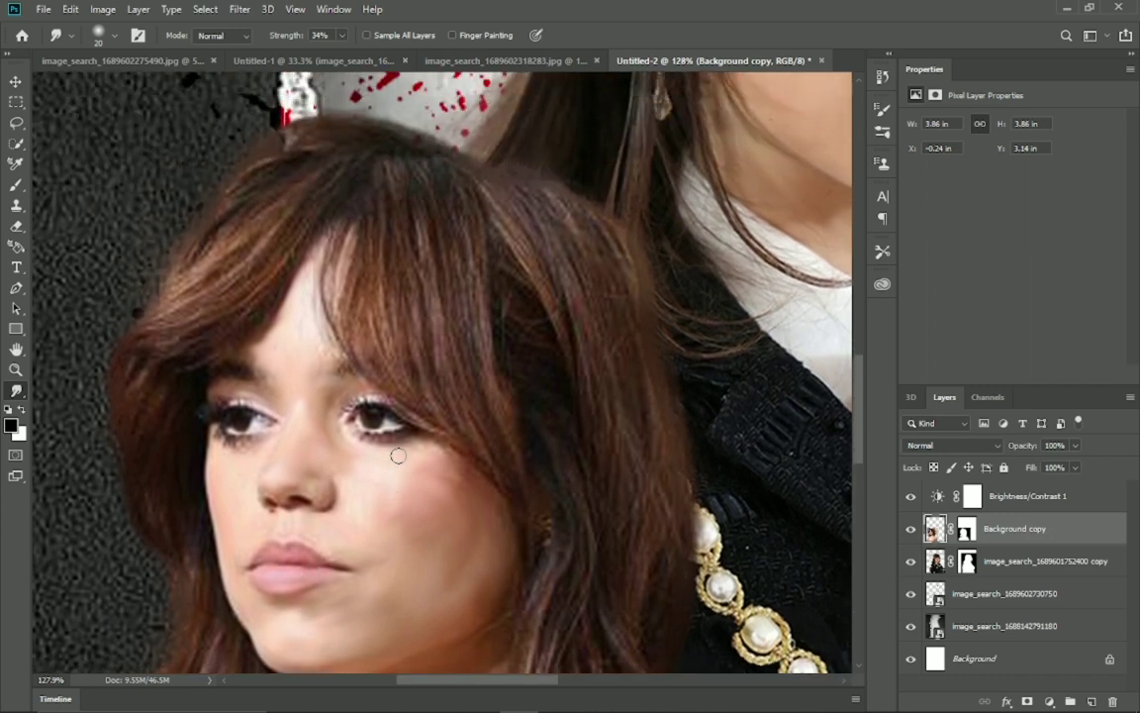
pyautogui.scroll(2, 396, 454)
pyautogui.moveTo(259, 466); pyautogui.dragTo(255, 444)
# Step: Zoom out two steps so both faces are visible
pyautogui.scroll(1, 297, 449)
pyautogui.scroll(3, 262, 386)
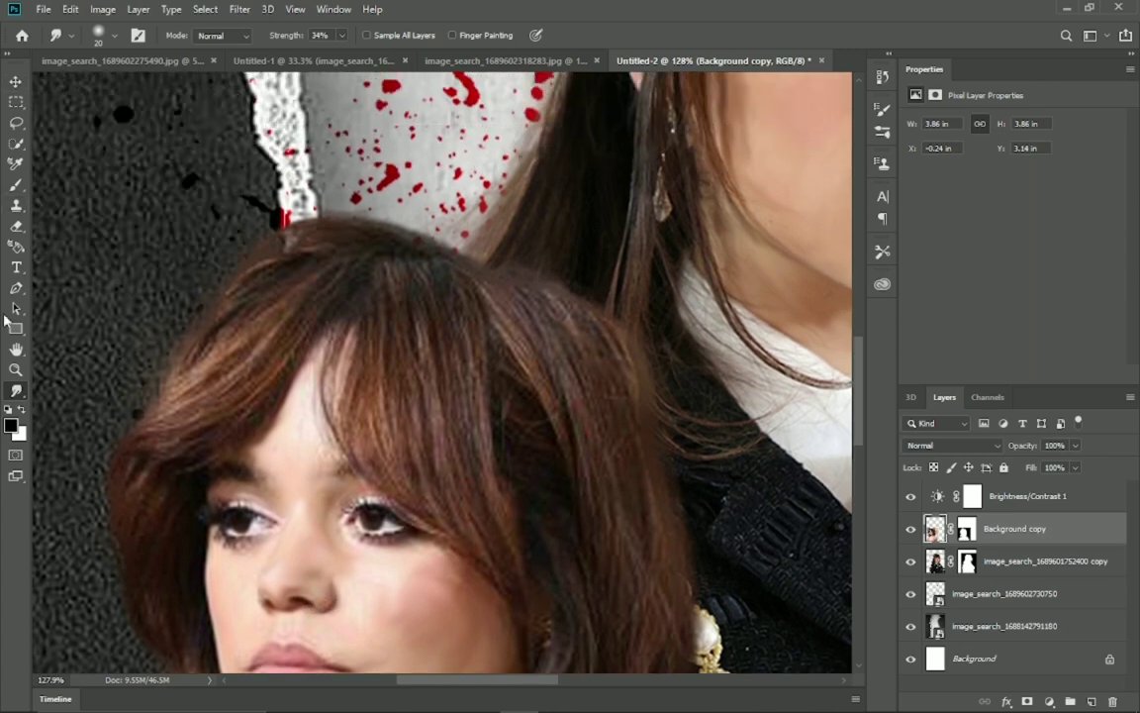
pyautogui.press('z')
pyautogui.keyDown('alt'); pyautogui.click(356, 297); pyautogui.keyUp('alt')
pyautogui.keyDown('alt'); pyautogui.click(366, 327); pyautogui.keyUp('alt')
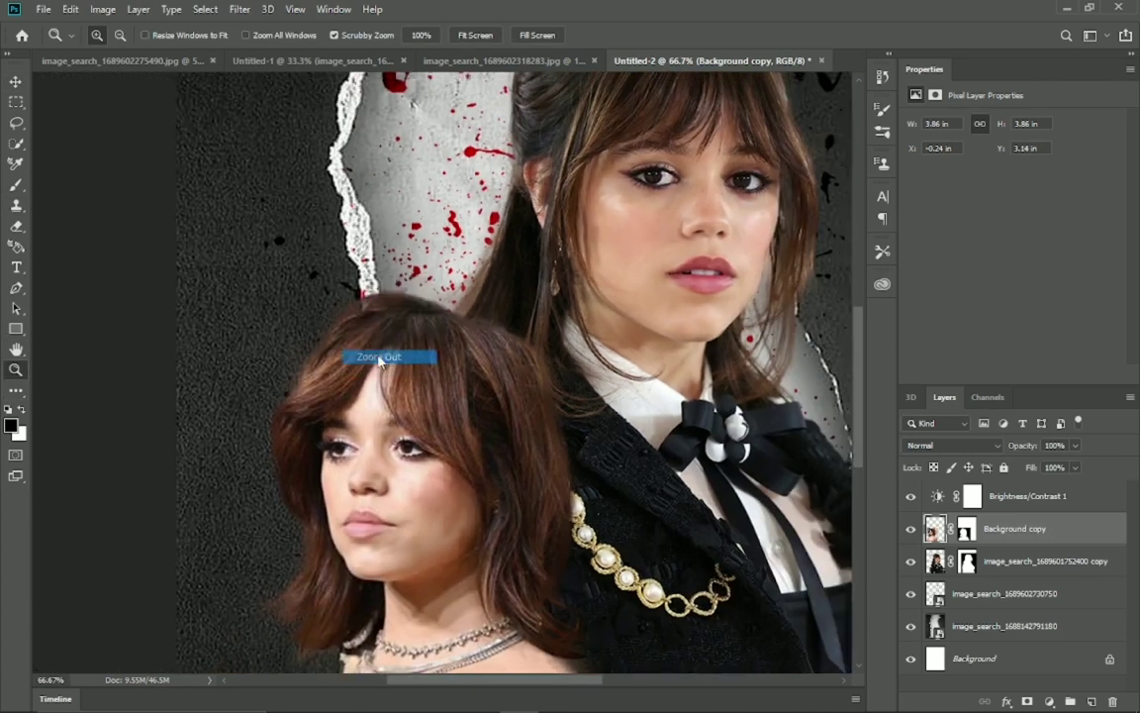
# Step: Zoom out to the whole poster and set Brightness/Contrast 1 to brightness 25, contrast 85
pyautogui.rightClick(310, 229)
pyautogui.click(366, 314)
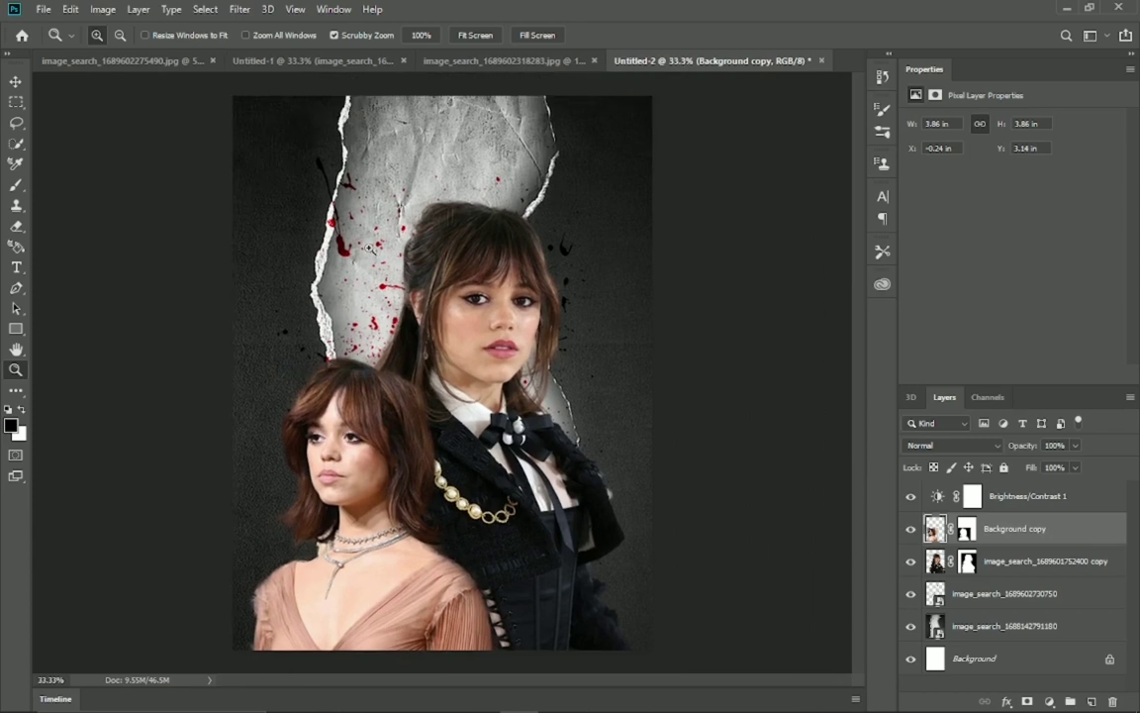
pyautogui.click(944, 505)
pyautogui.moveTo(975, 196); pyautogui.dragTo(1077, 196)
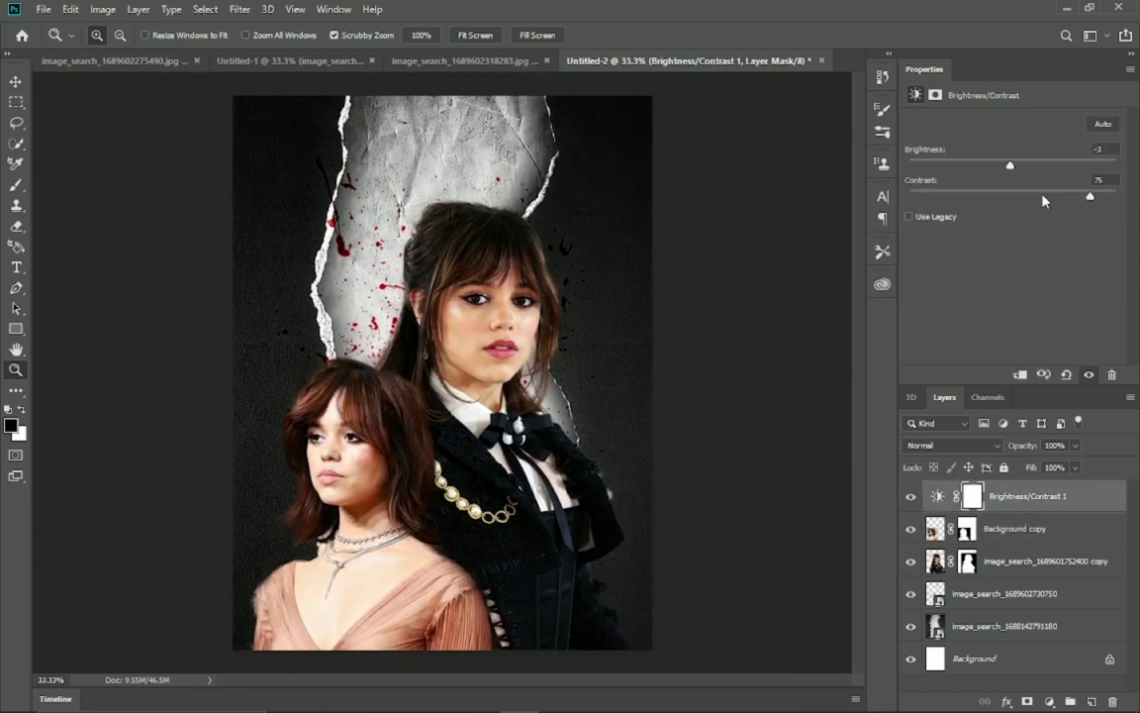
pyautogui.moveTo(1010, 165); pyautogui.dragTo(1027, 165)
pyautogui.moveTo(1094, 196); pyautogui.dragTo(1102, 196)
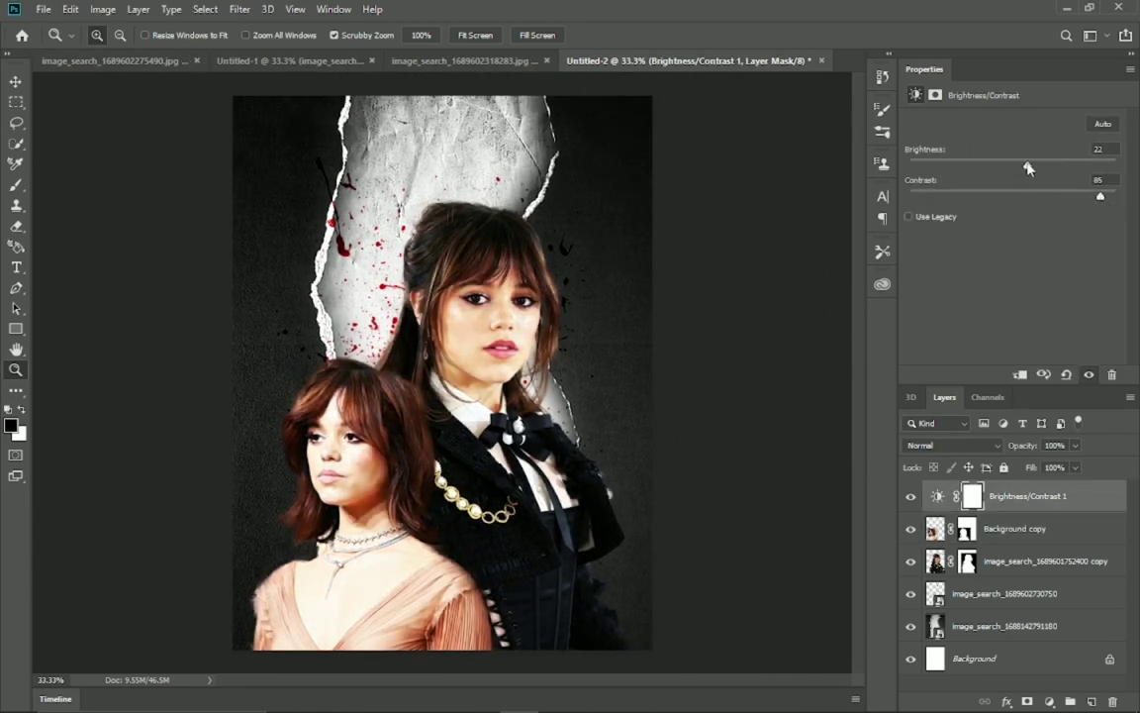
pyautogui.moveTo(1028, 166); pyautogui.dragTo(1027, 166)
# Step: Place the Optical flare basic (1) image, scaled down slightly, over the necklace
pyautogui.click(16, 81)
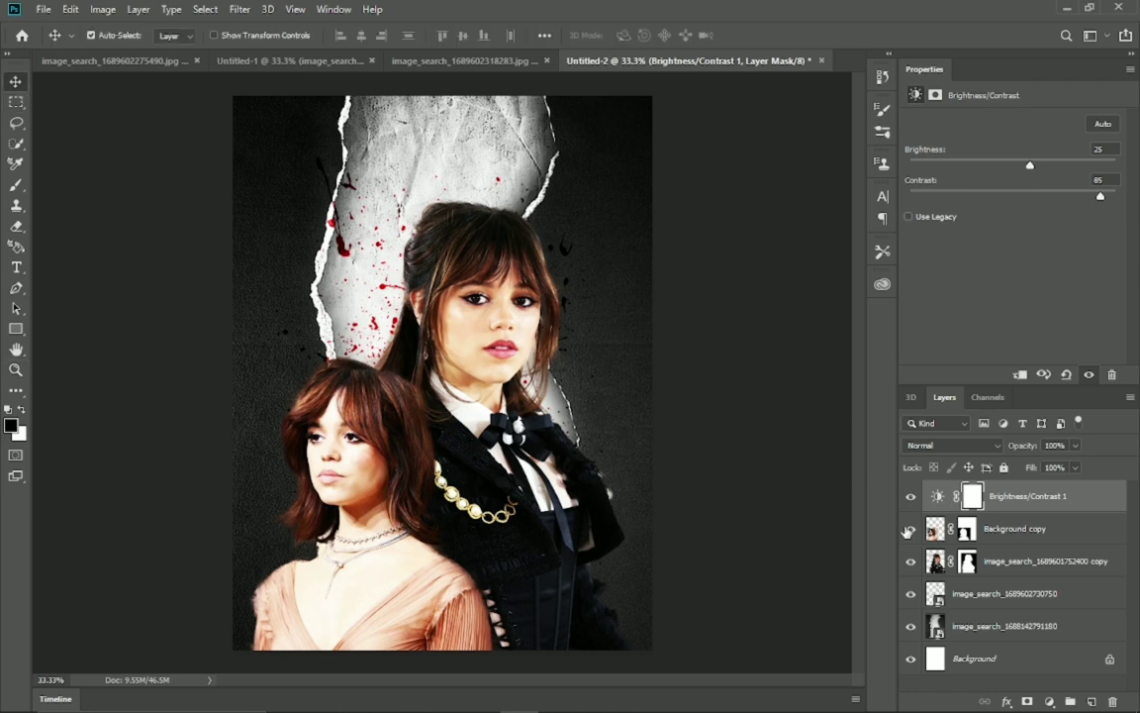
pyautogui.click(361, 611)
pyautogui.moveTo(653, 233)
pyautogui.mouseDown()
pyautogui.moveTo(584, 437)
pyautogui.moveTo(550, 410)
pyautogui.moveTo(572, 534)
pyautogui.moveTo(571, 502)
pyautogui.mouseUp()
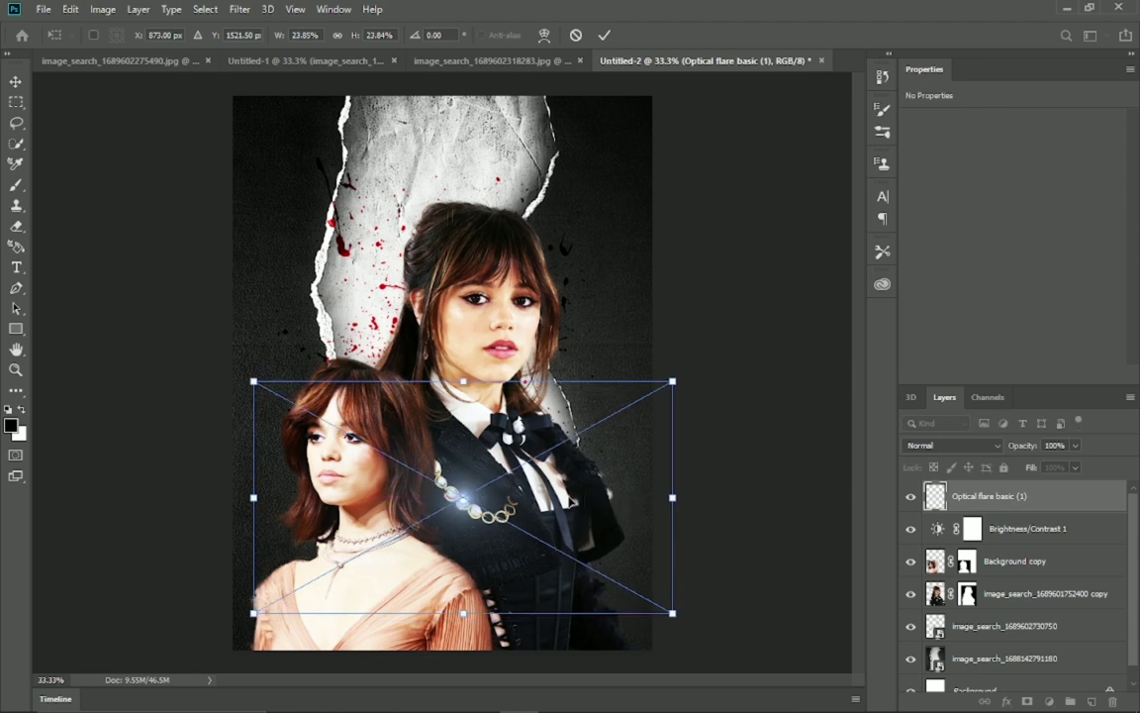
pyautogui.moveTo(673, 497); pyautogui.dragTo(665, 496)
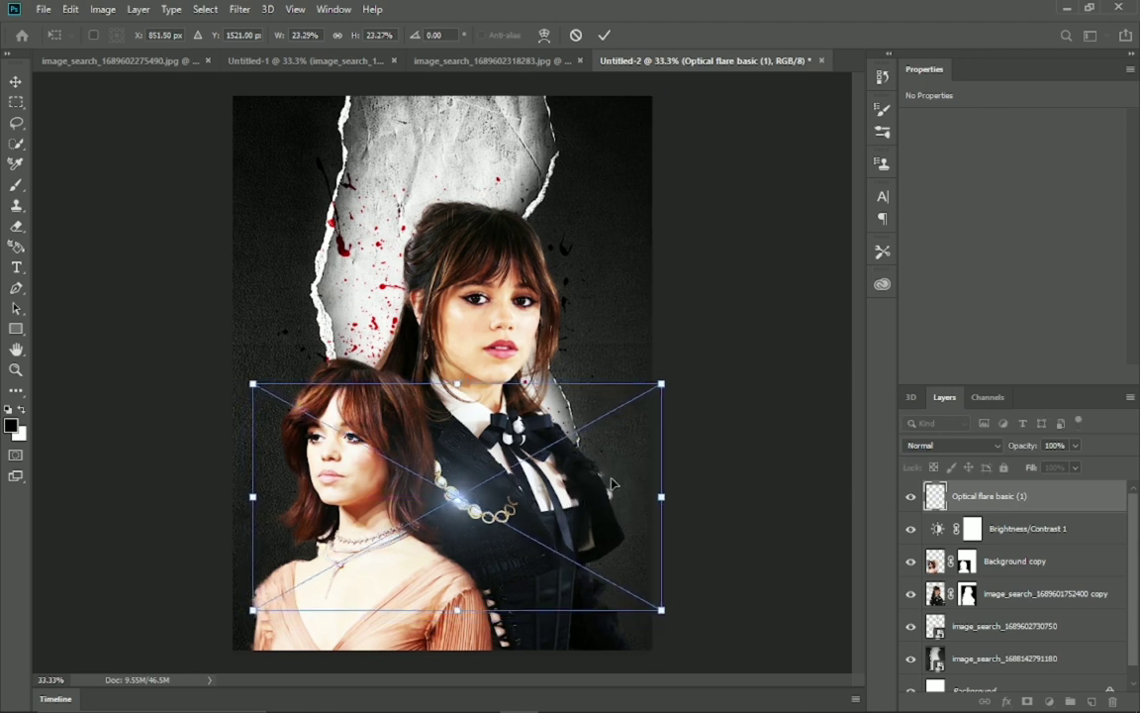
pyautogui.moveTo(594, 495); pyautogui.dragTo(613, 482)
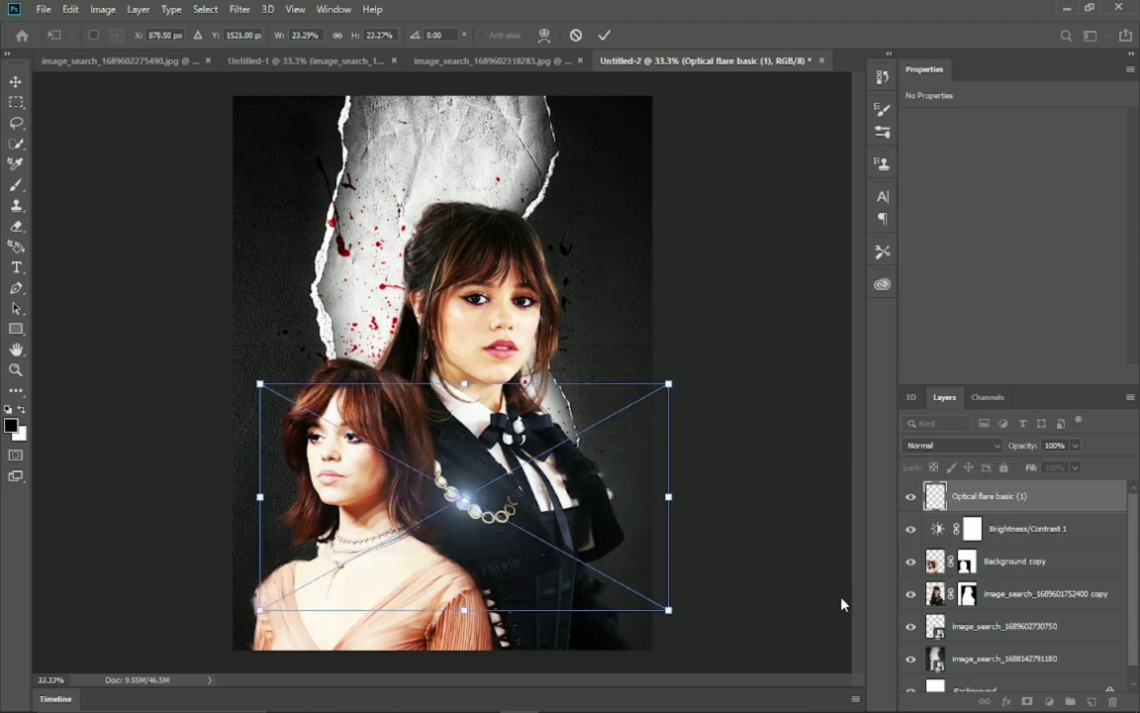
pyautogui.press('Return')
pyautogui.moveTo(455, 490); pyautogui.dragTo(464, 496)
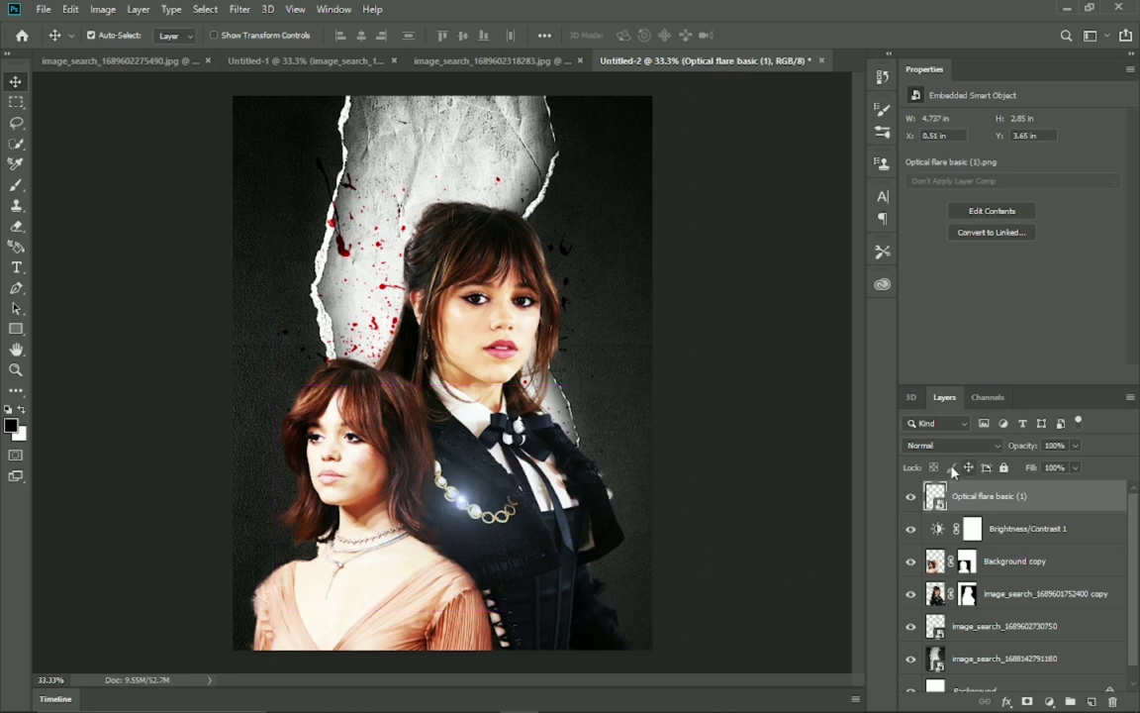
# Step: Set the flare layer's blend mode to Screen and nudge it slightly right
pyautogui.click(949, 446)
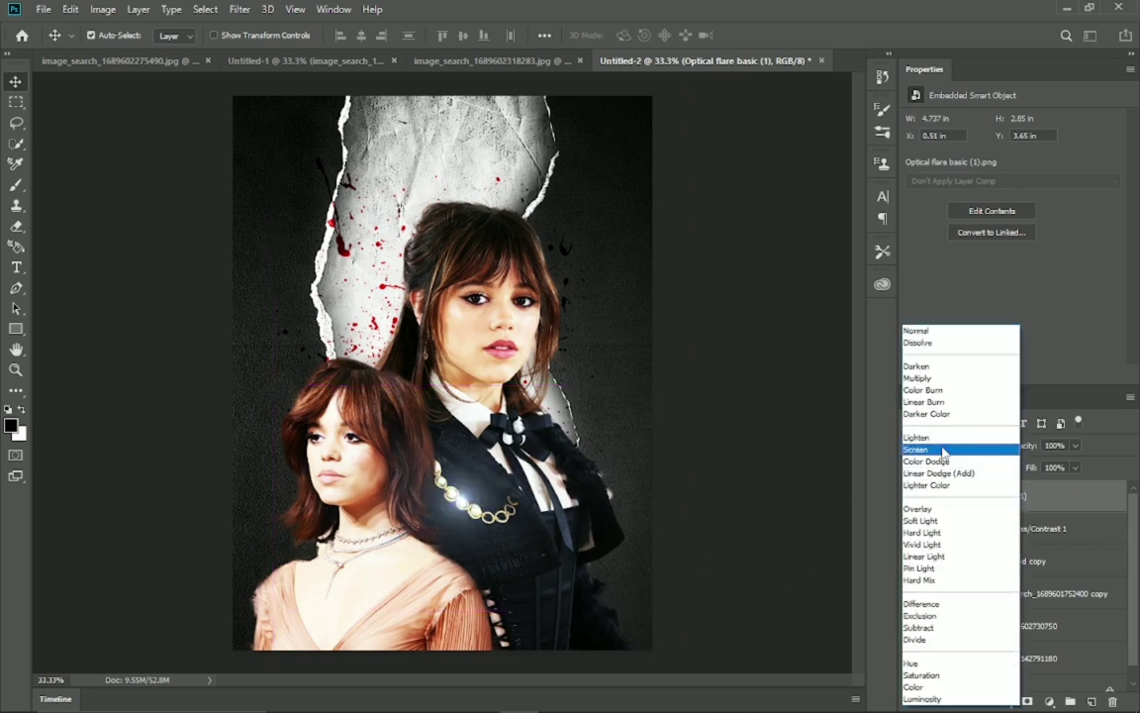
pyautogui.click(944, 451)
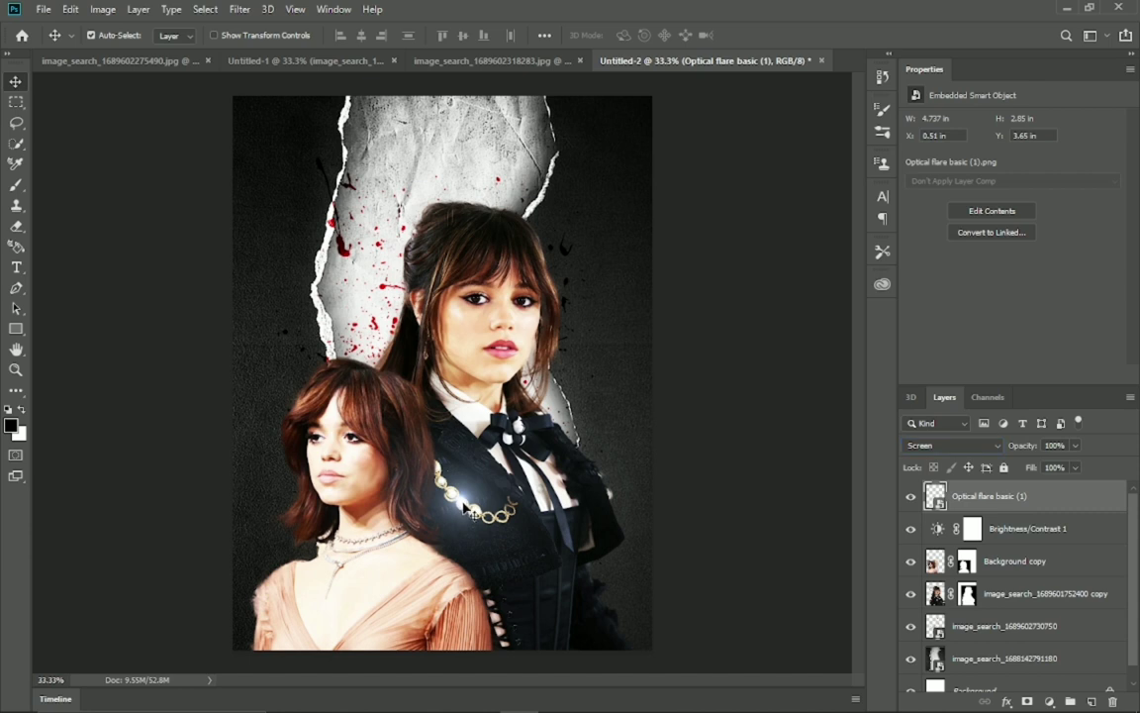
pyautogui.moveTo(463, 508); pyautogui.dragTo(459, 506)
# Step: Add a Brightness/Contrast layer clipped to Background copy at brightness -24, contrast 46
pyautogui.click(1010, 560)
pyautogui.click(1047, 701)
pyautogui.click(980, 427)
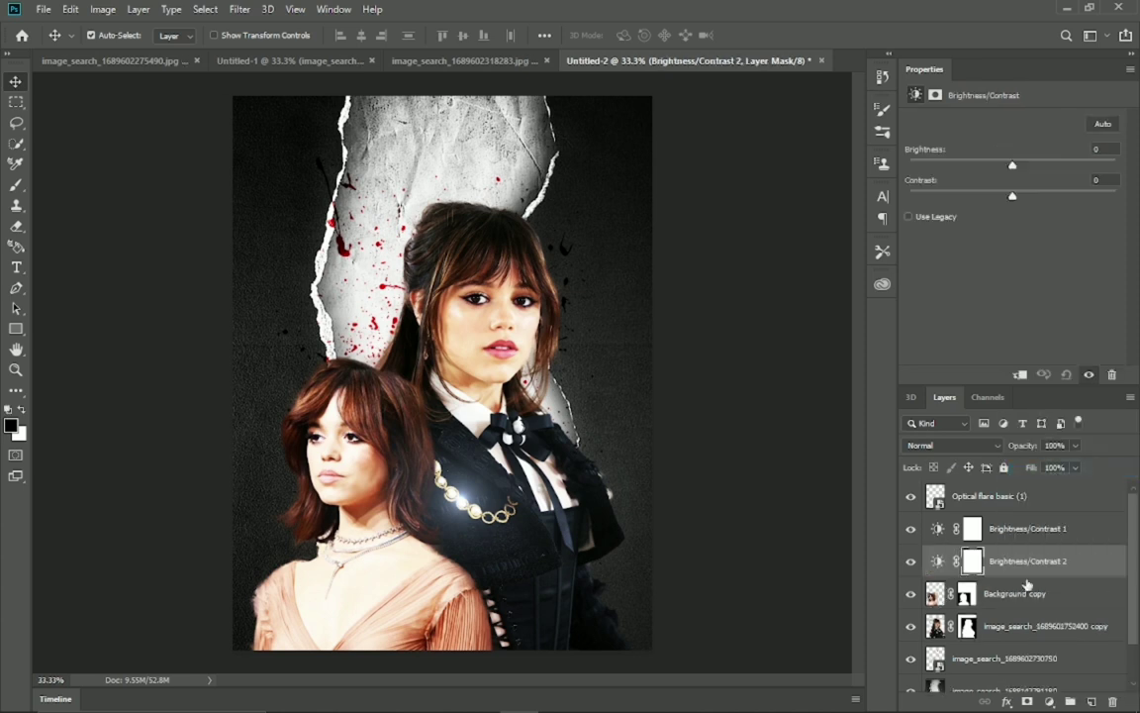
pyautogui.click(1020, 377)
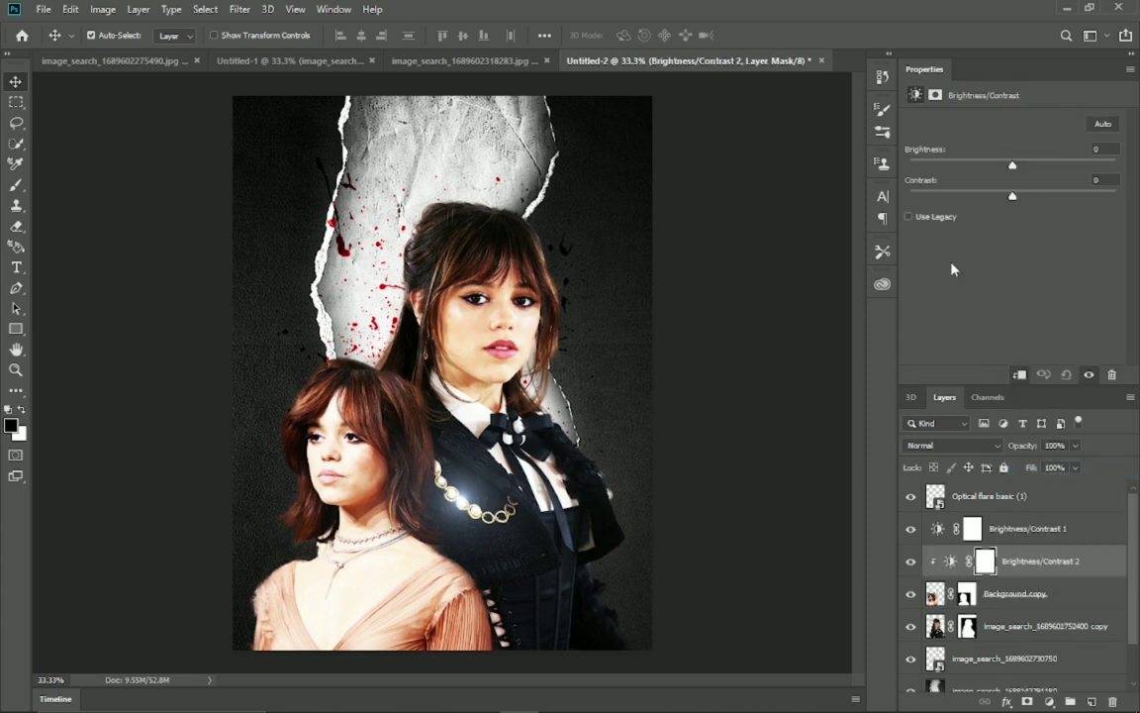
pyautogui.moveTo(1012, 196); pyautogui.dragTo(1077, 196)
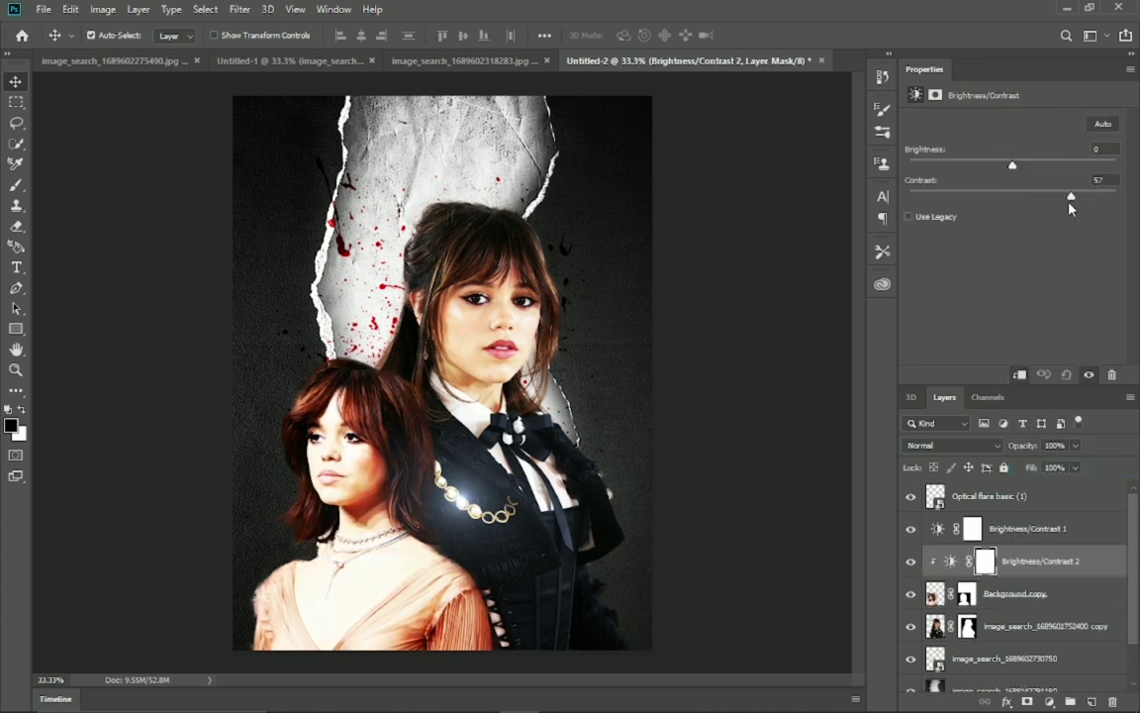
pyautogui.moveTo(1010, 162); pyautogui.dragTo(995, 164)
pyautogui.moveTo(1060, 196); pyautogui.dragTo(1052, 197)
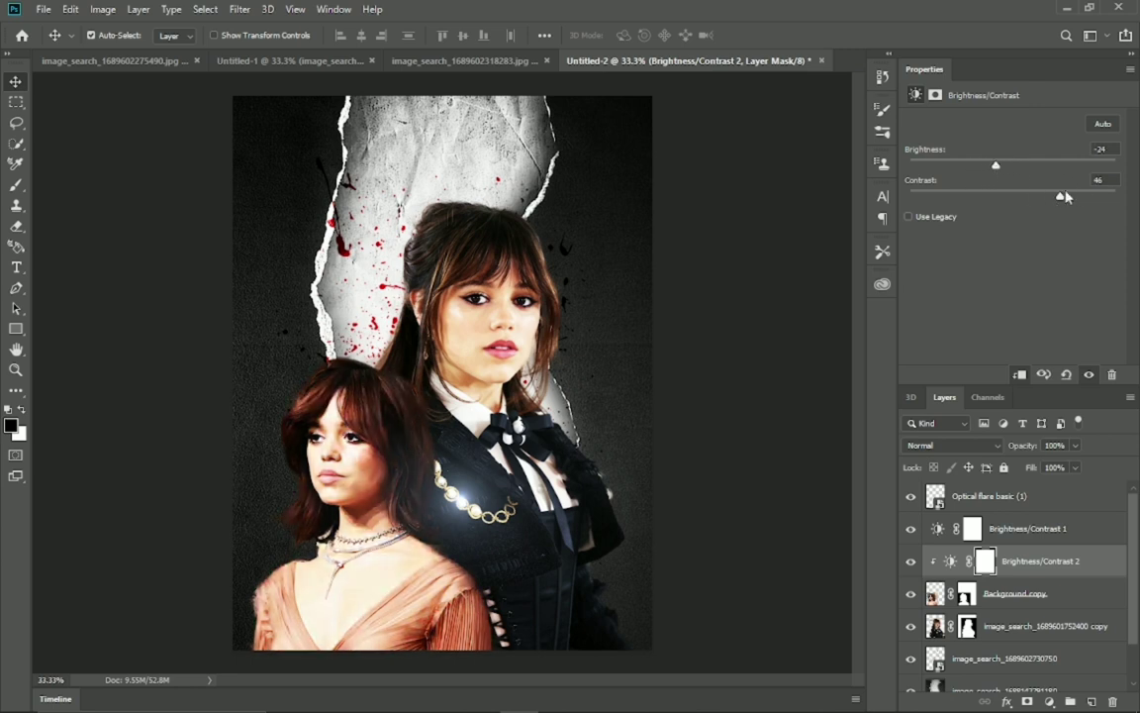
pyautogui.click(758, 326)
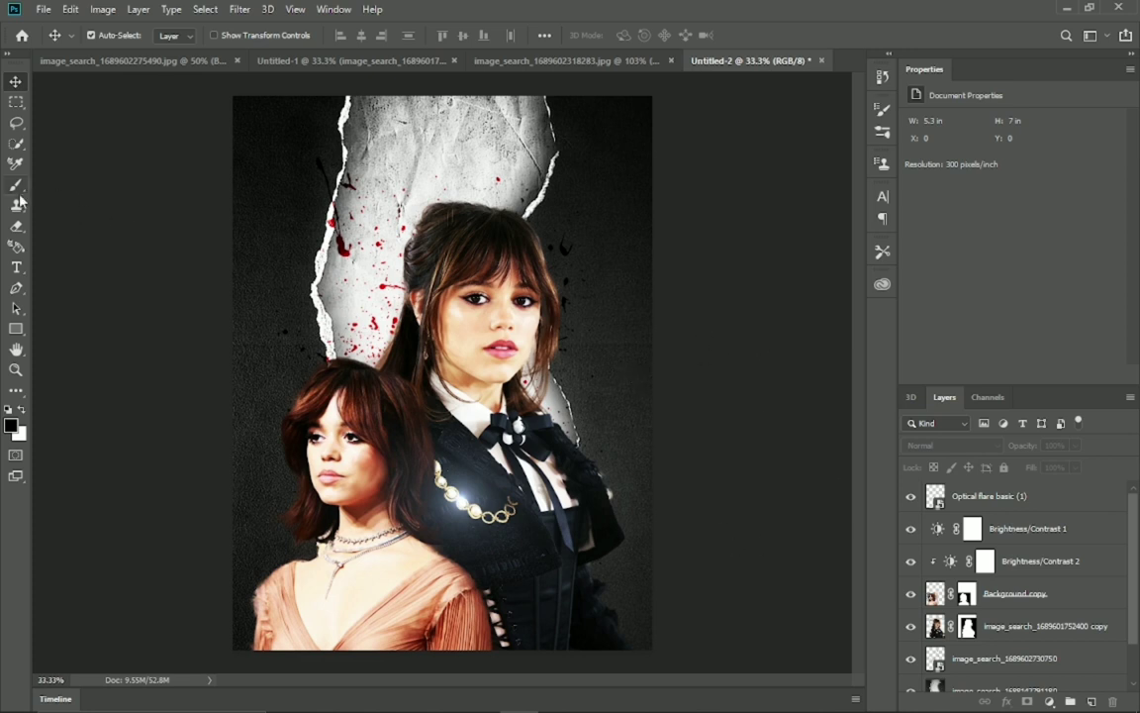
# Step: Type the name title in white script text near the top of the canvas
pyautogui.click(16, 267)
pyautogui.click(633, 35)
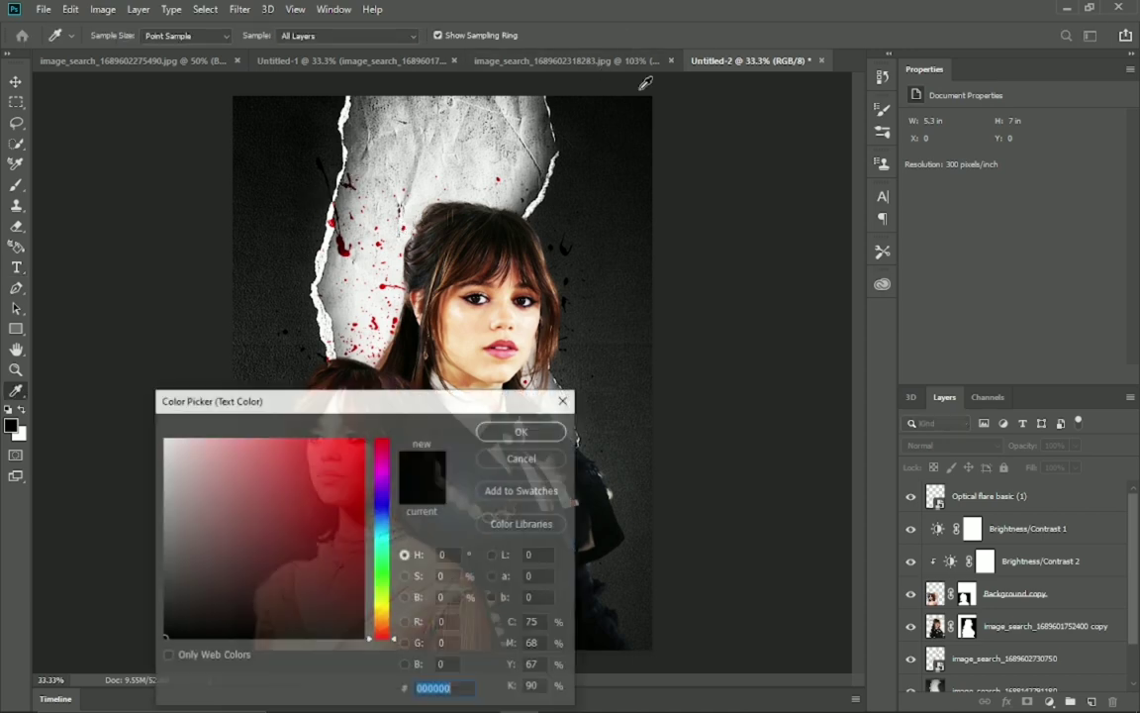
pyautogui.click(159, 433)
pyautogui.click(559, 433)
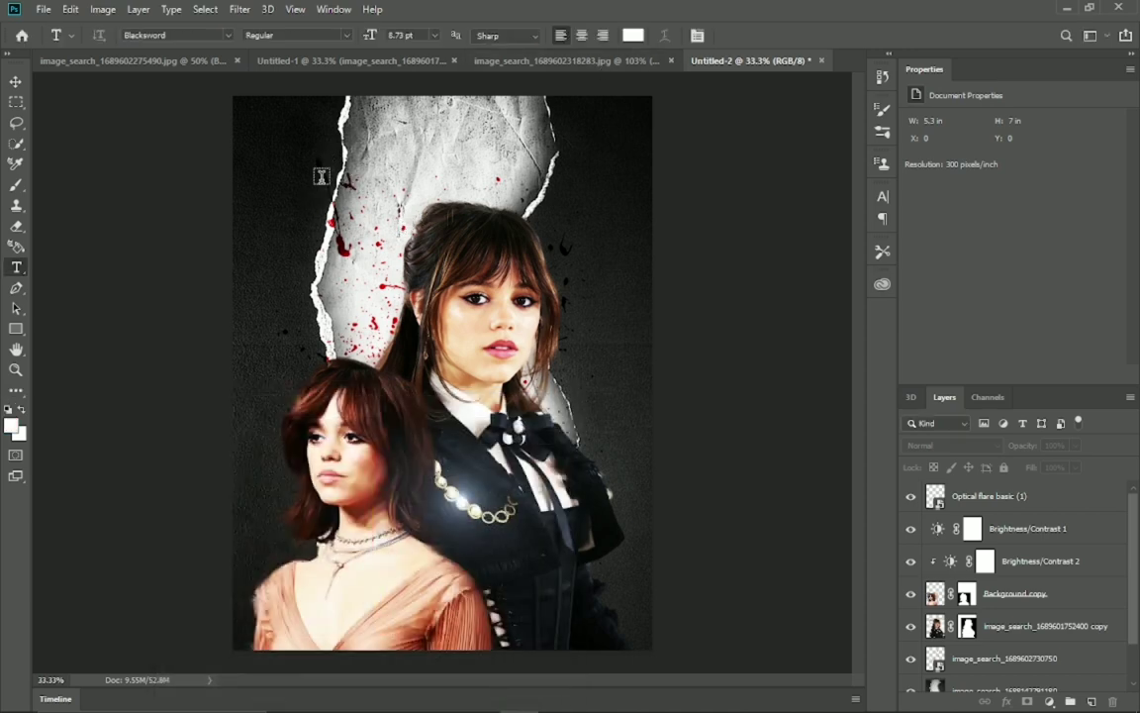
pyautogui.click(367, 181)
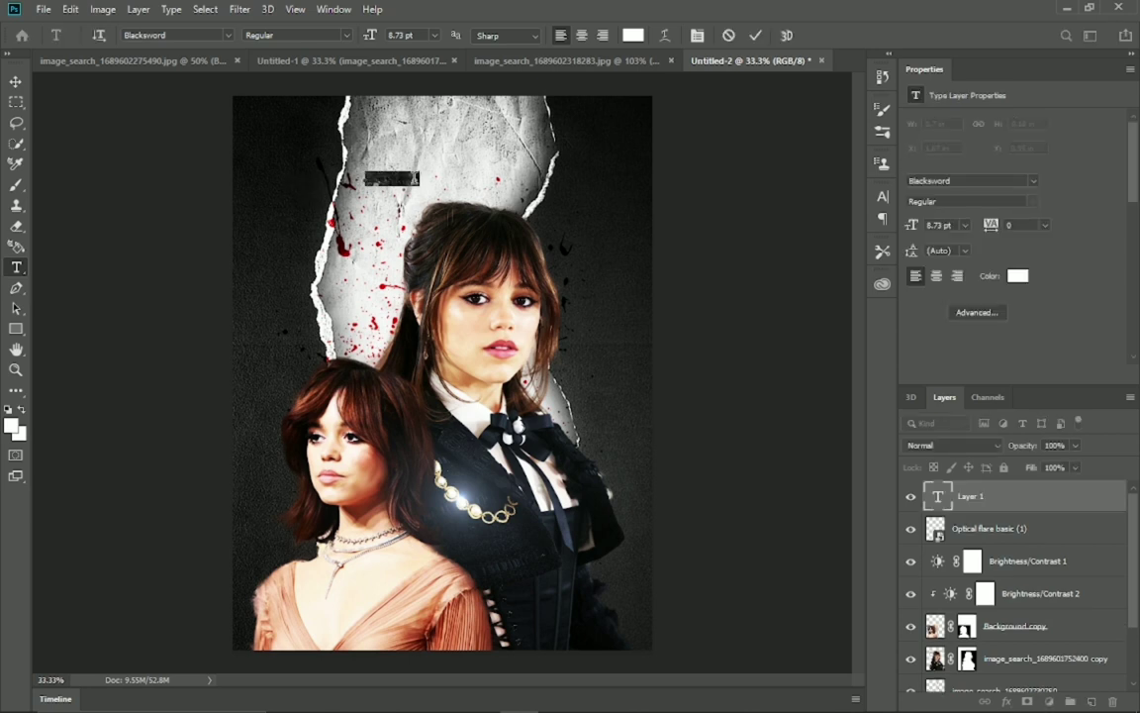
pyautogui.press('BackSpace')
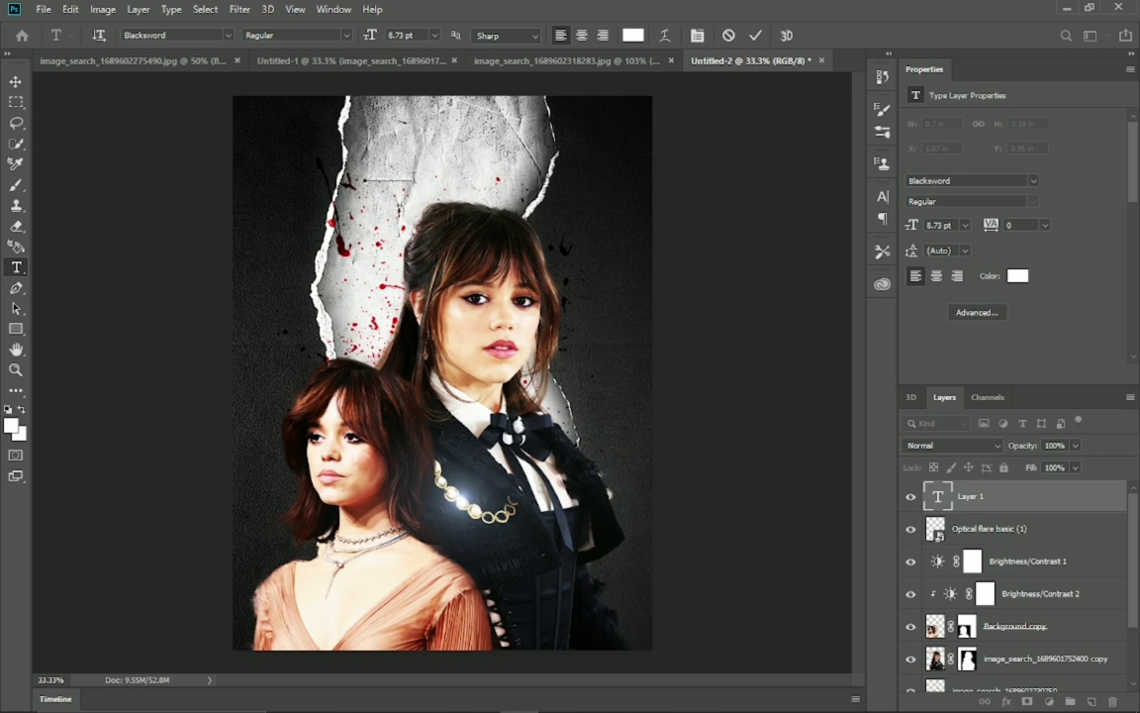
pyautogui.hotkey('ctrl', 'Return')
# Step: Scale the title up to 53.49 pt so it spans the top of the poster
pyautogui.click(15, 81)
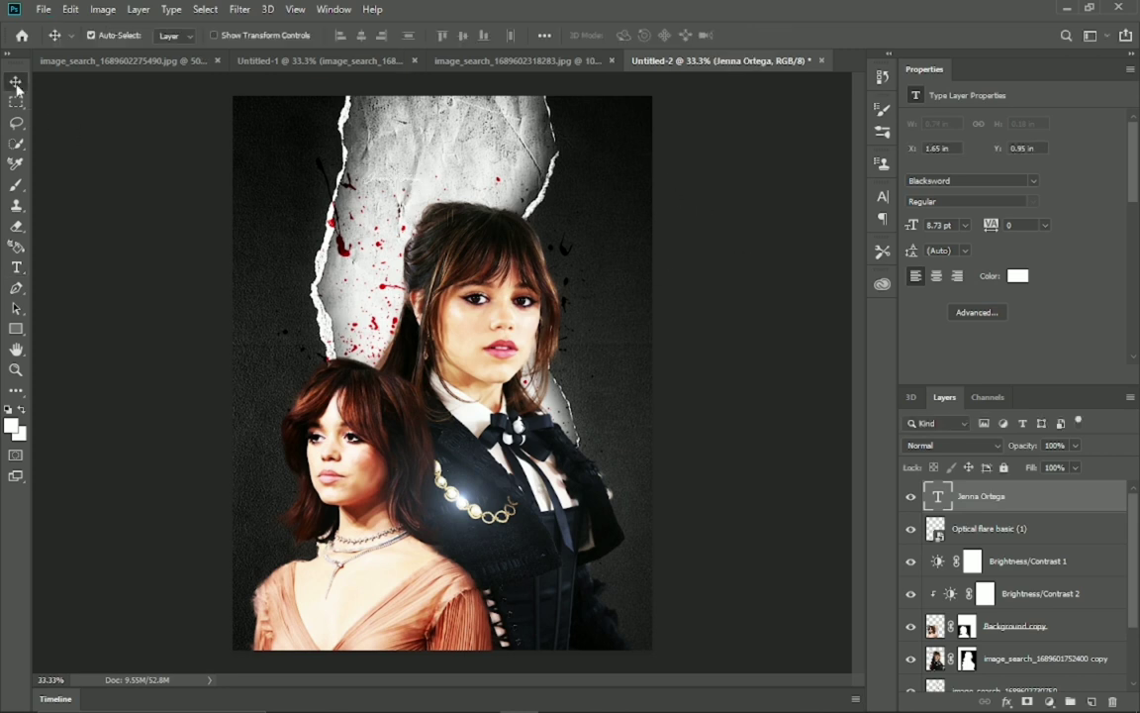
pyautogui.hotkey('ctrl', 't')
pyautogui.moveTo(423, 186)
pyautogui.mouseDown()
pyautogui.moveTo(655, 249)
pyautogui.moveTo(559, 227)
pyautogui.moveTo(626, 259)
pyautogui.moveTo(591, 173)
pyautogui.mouseUp()
pyautogui.press('Return')
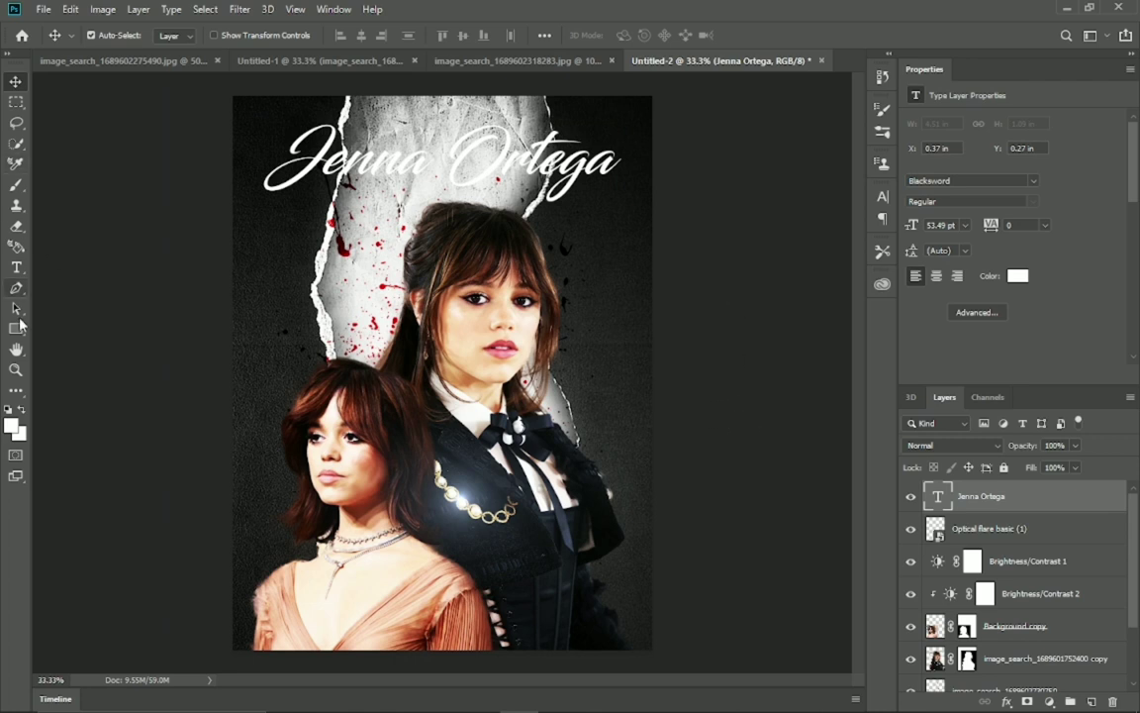
# Step: Crop-extend the canvas downward to a height of 7.5 in
pyautogui.press('i')
pyautogui.rightClick(16, 390)
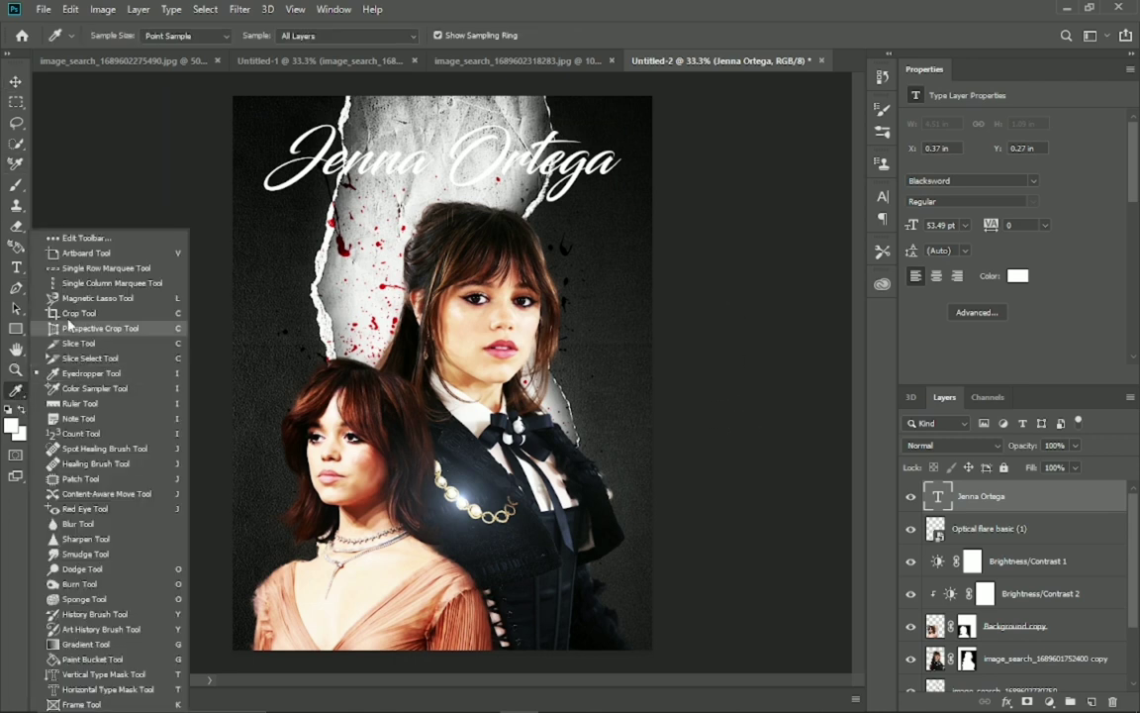
pyautogui.click(79, 289)
pyautogui.moveTo(442, 650); pyautogui.dragTo(447, 666)
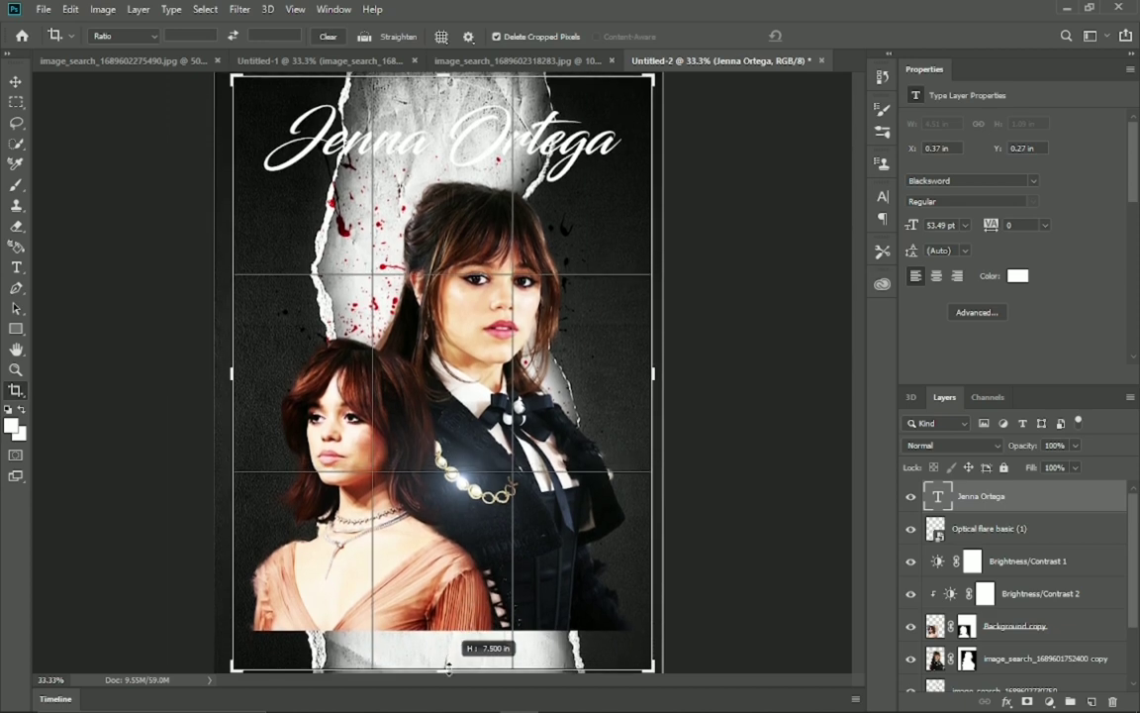
pyautogui.moveTo(448, 665); pyautogui.dragTo(448, 666)
pyautogui.press('Return')
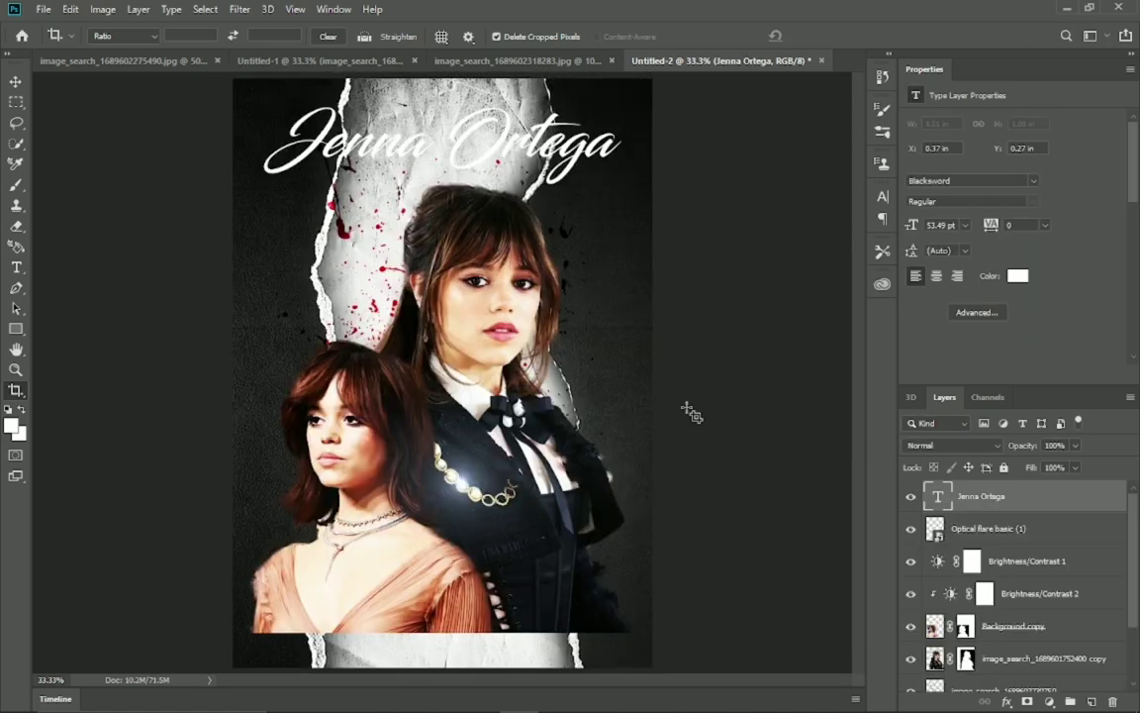
# Step: Move both portraits lower, put the flare back on the necklace, and nudge the title
pyautogui.press('v')
pyautogui.moveTo(492, 484); pyautogui.dragTo(543, 582)
pyautogui.moveTo(396, 555); pyautogui.dragTo(406, 592)
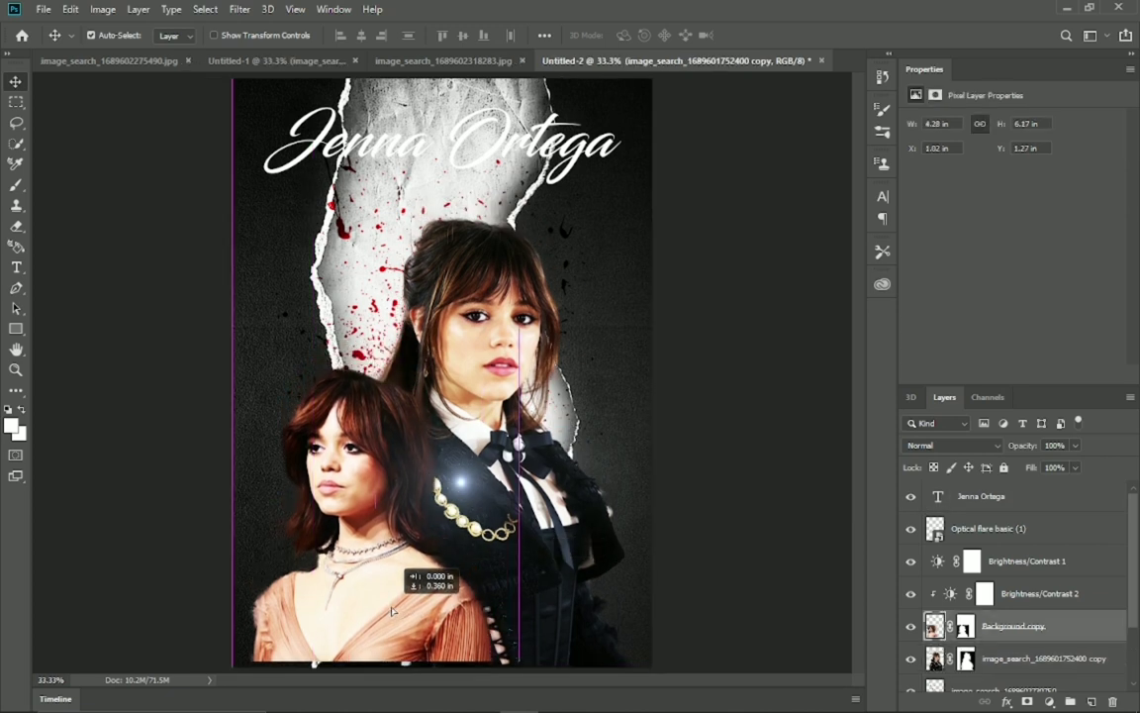
pyautogui.moveTo(461, 485); pyautogui.dragTo(453, 499)
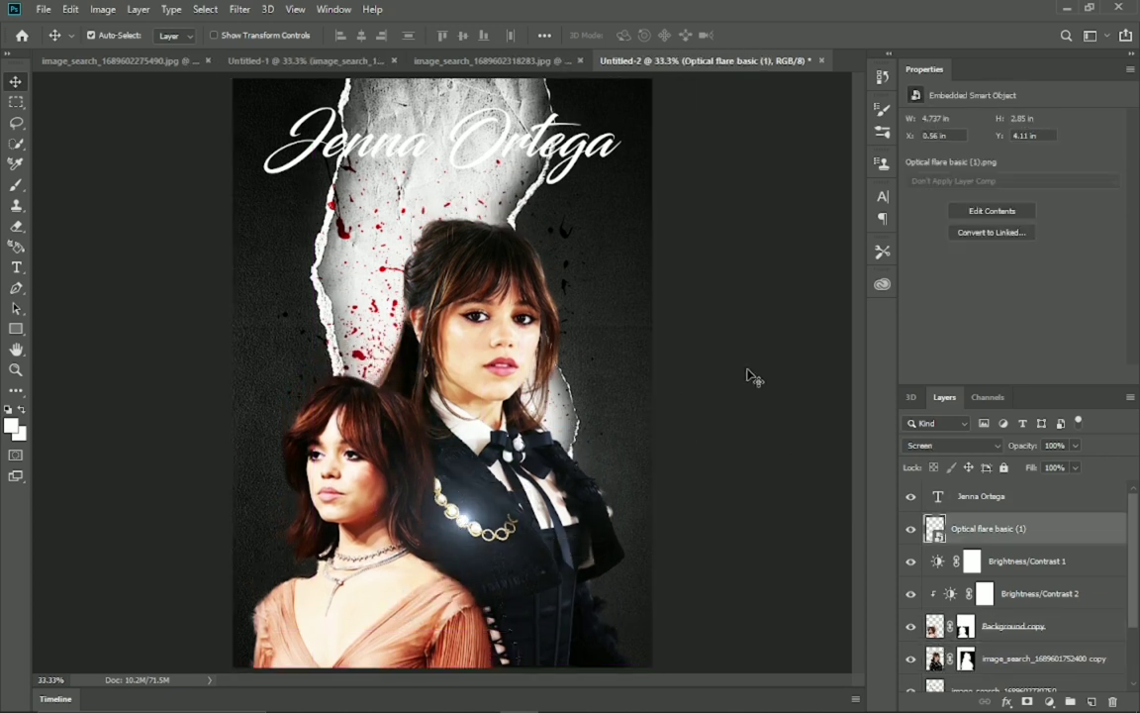
pyautogui.moveTo(500, 161); pyautogui.dragTo(501, 174)
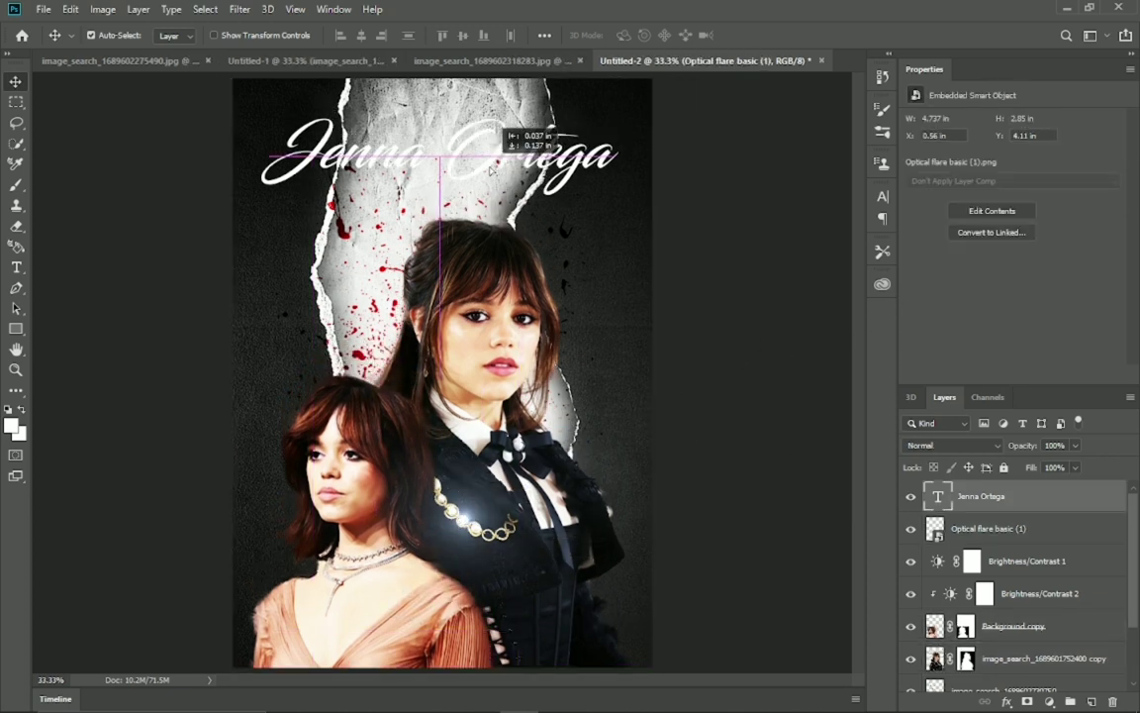
# Step: Rotate the name title to about -6.6° so it rises to the right
pyautogui.hotkey('ctrl', 't')
pyautogui.moveTo(611, 224)
pyautogui.mouseDown()
pyautogui.moveTo(652, 218)
pyautogui.moveTo(655, 203)
pyautogui.mouseUp()
pyautogui.moveTo(584, 138)
pyautogui.mouseDown()
pyautogui.moveTo(553, 164)
pyautogui.moveTo(567, 167)
pyautogui.mouseUp()
pyautogui.moveTo(624, 196); pyautogui.dragTo(623, 213)
pyautogui.moveTo(544, 159); pyautogui.dragTo(544, 158)
# Step: Give the name title a Multiply drop shadow at 18% opacity, 17% spread, 59 px size
pyautogui.press('Return')
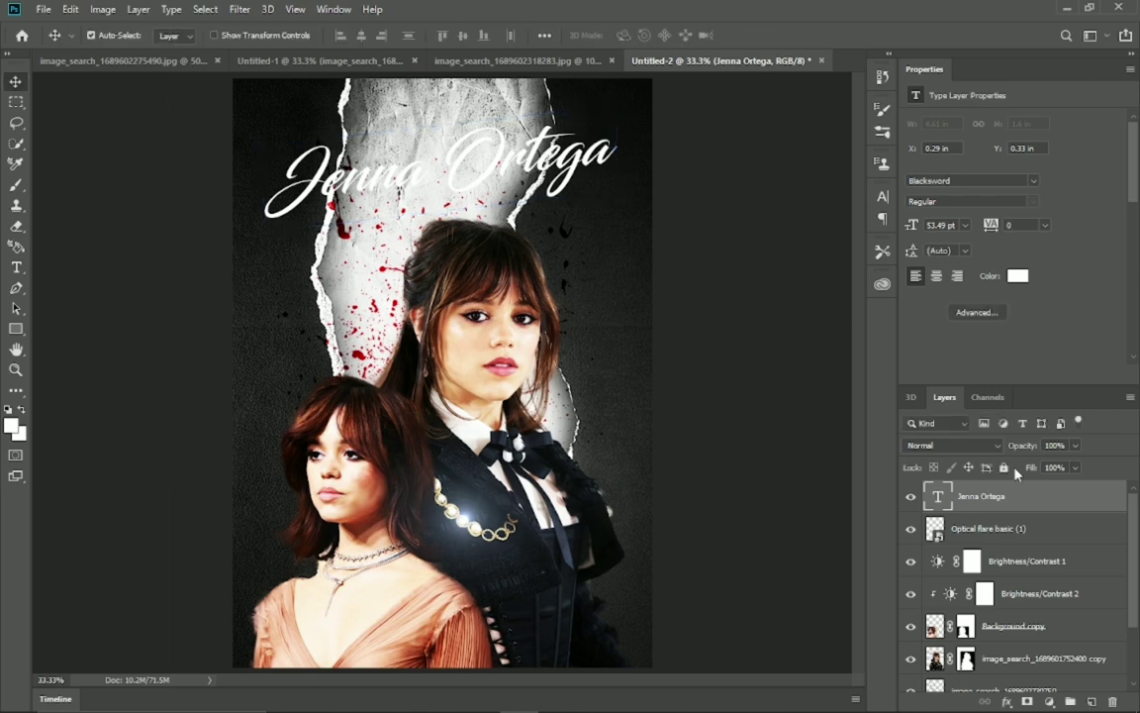
pyautogui.doubleClick(1050, 496)
pyautogui.click(516, 624)
pyautogui.moveTo(773, 409); pyautogui.dragTo(763, 410)
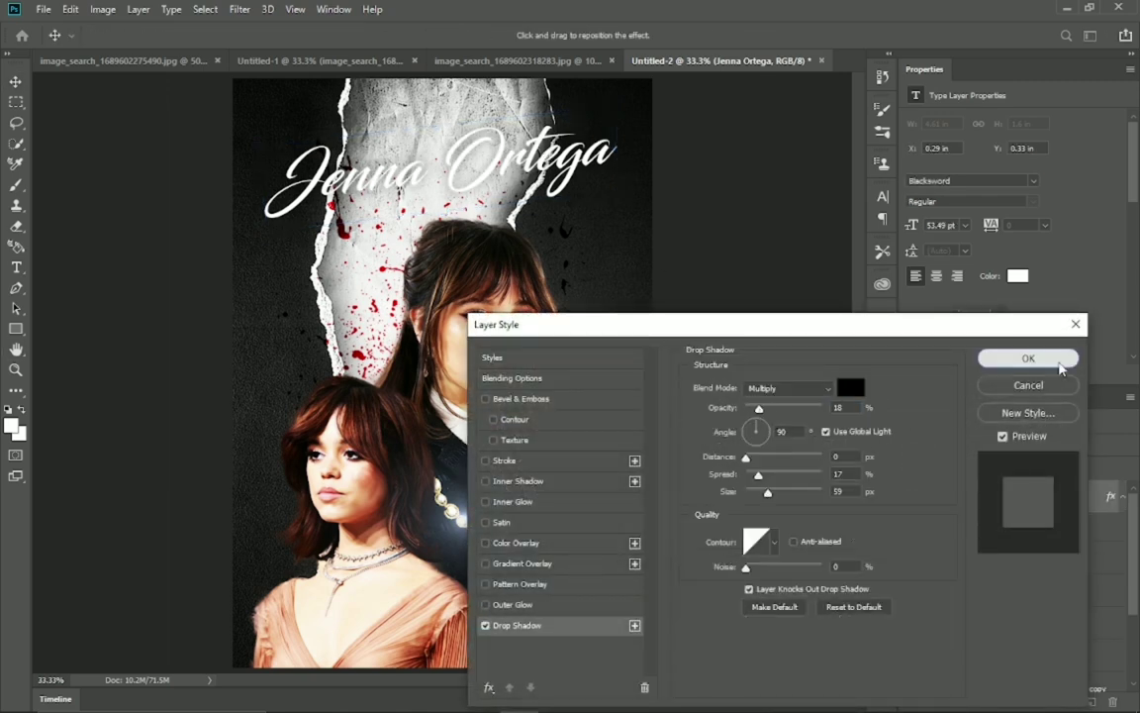
pyautogui.click(1028, 358)
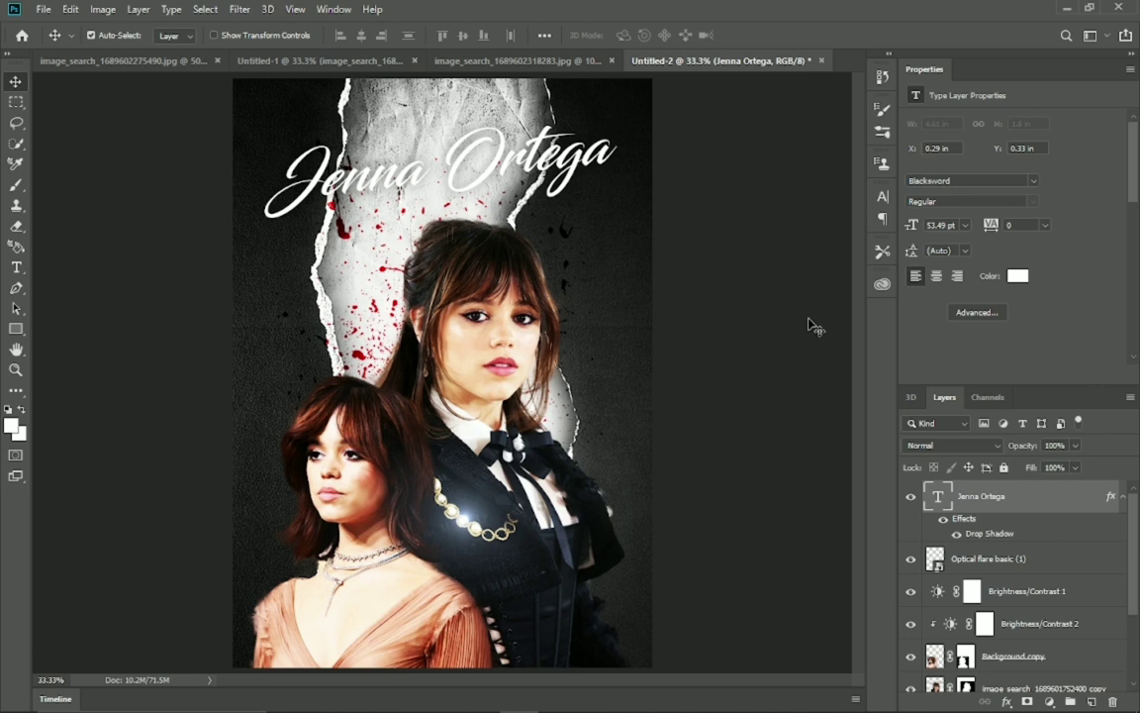